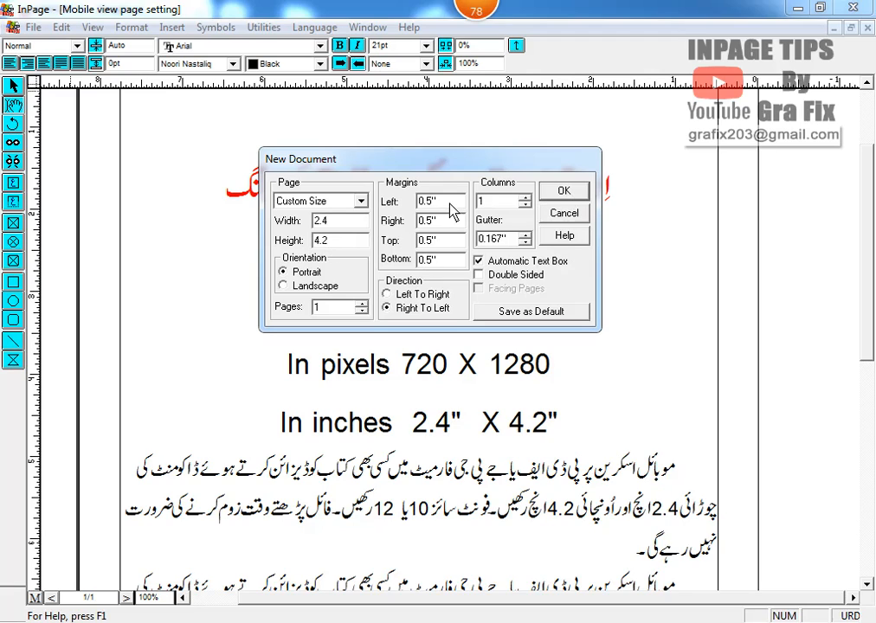
Set the left, right, top and bottom margins to 0 and create the 2.4 by 4.2 inch document
drag(451, 211, 404, 207)
text(0)
key(Tab)
text(0)
key(Tab)
text(0)
key(Tab)
text(0)
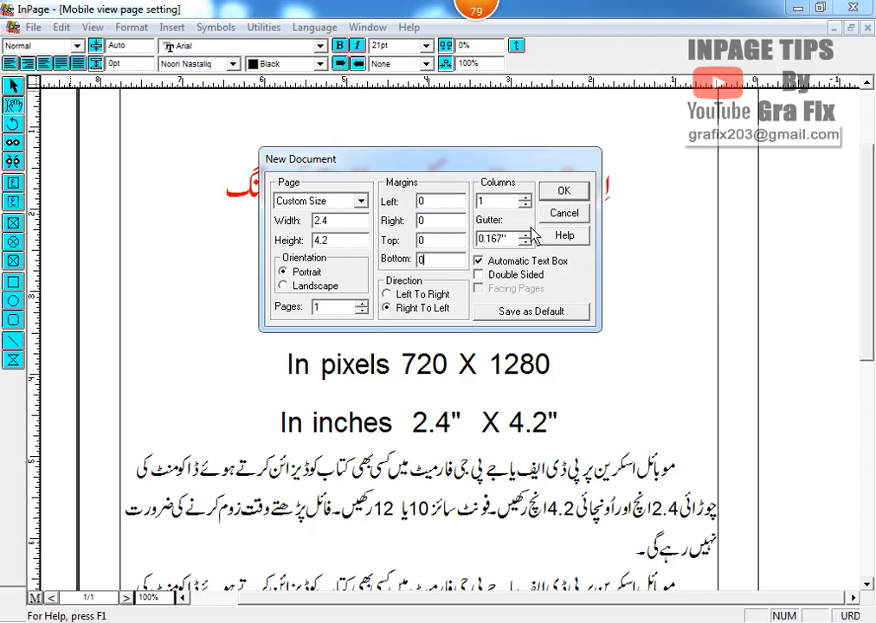
click(562, 194)
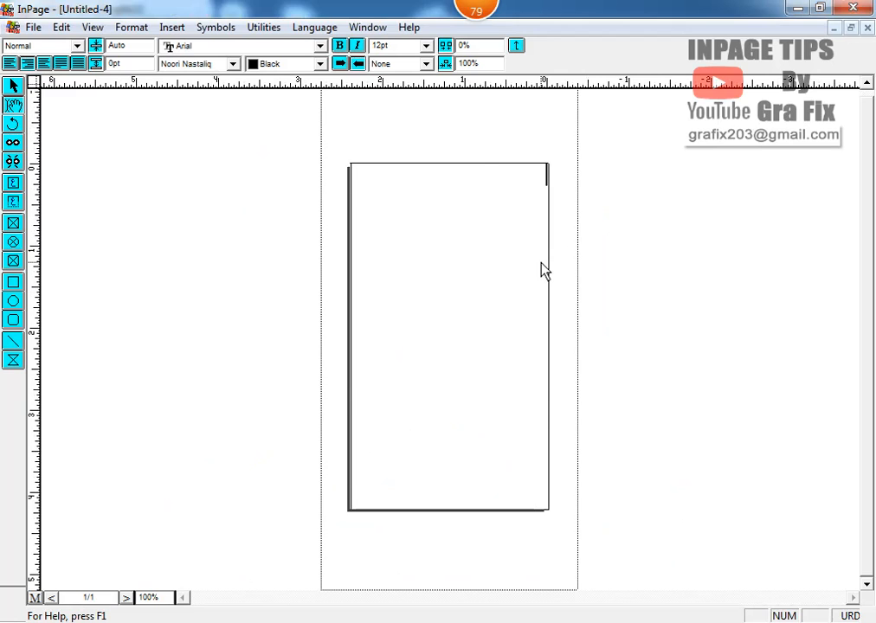
Paste the copied Urdu text into the page and format all of it as justified 10 pt text
key(ctrl+v)
key(ctrl+a)
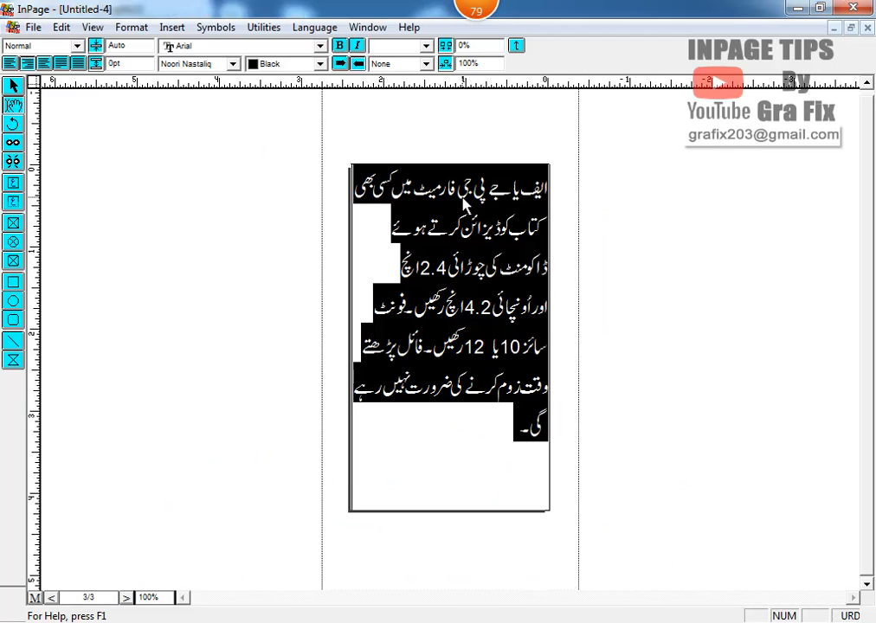
click(394, 50)
text(10)
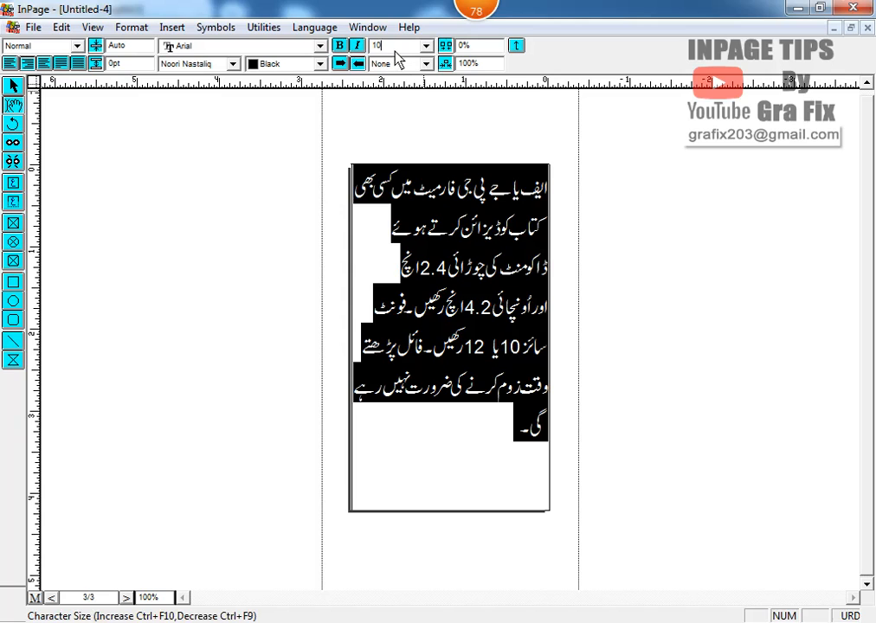
key(Return)
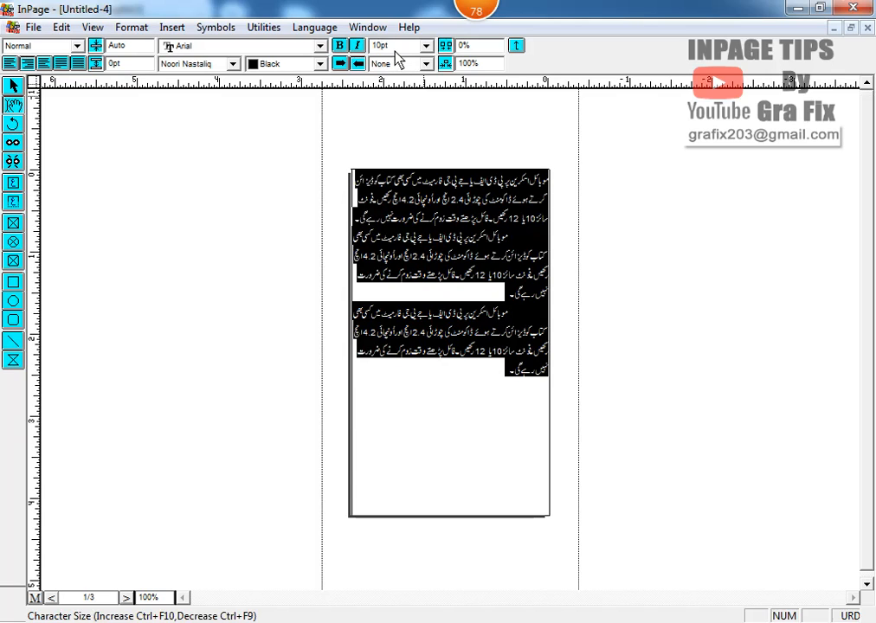
click(61, 65)
Correct the opening spaces of the first two paragraphs and copy the complete first paragraph
click(517, 299)
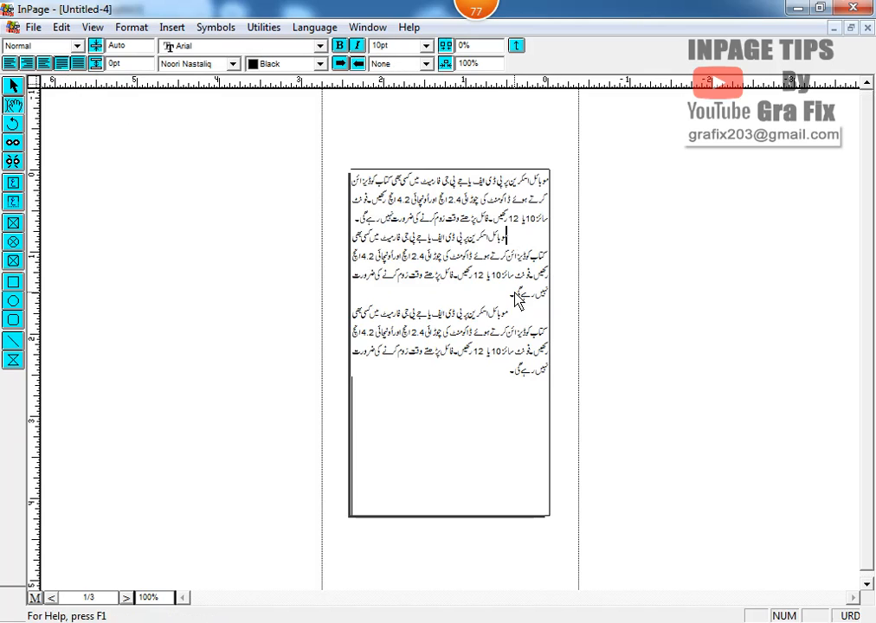
key(BackSpace)
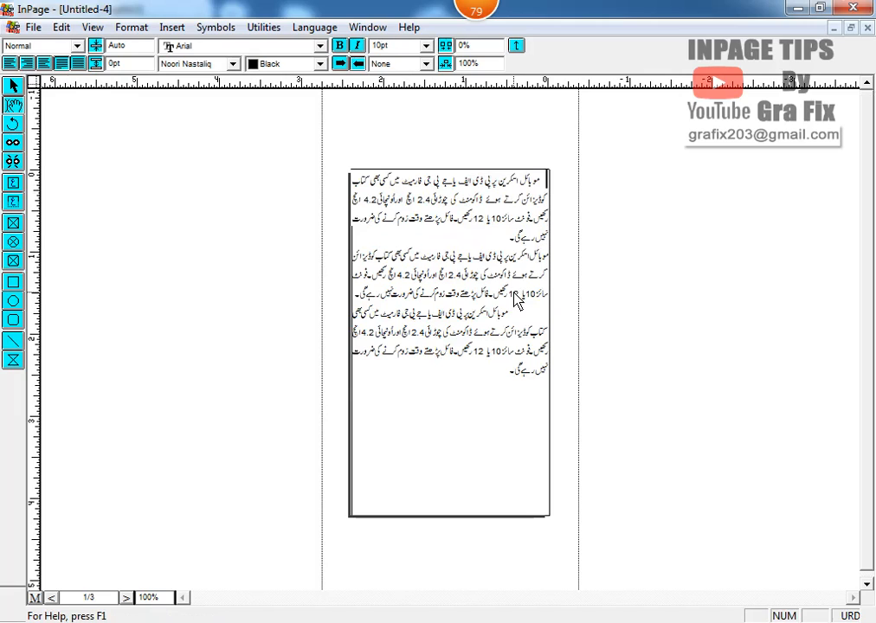
key(shift+Down)
key(shift+Down)
key(shift+Down)
key(shift+Down)
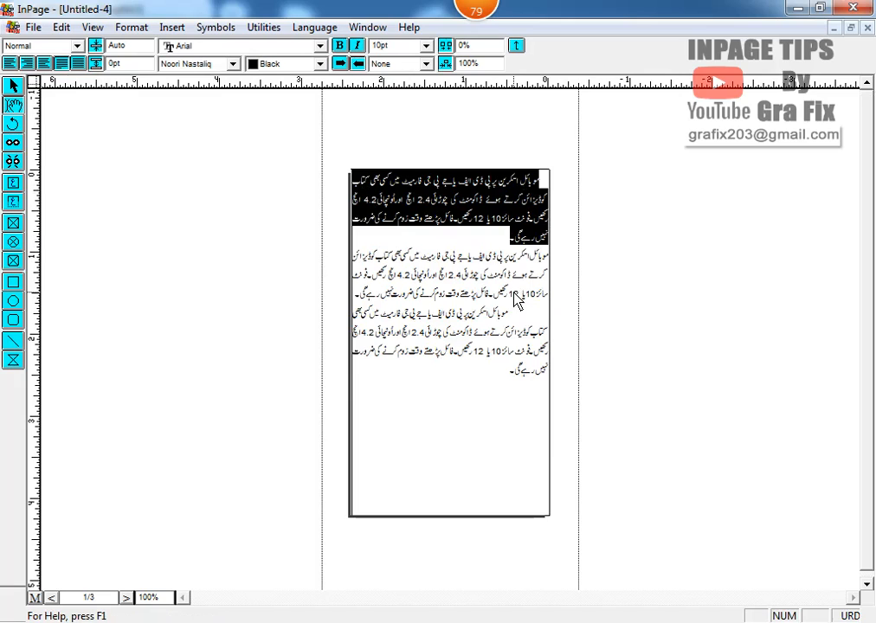
key(Left)
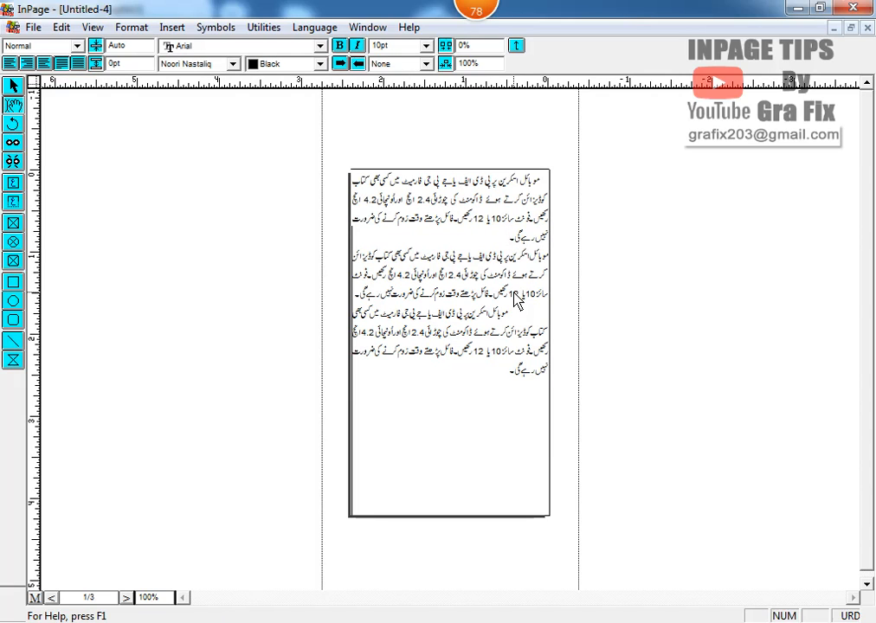
Replace the second and third paragraphs with three copies of the first paragraph, making four matching paragraphs on the page
key(shift+Down)
key(shift+Down)
key(shift+Down)
key(shift+Down)
key(shift+Down)
key(shift+Down)
key(shift+Down)
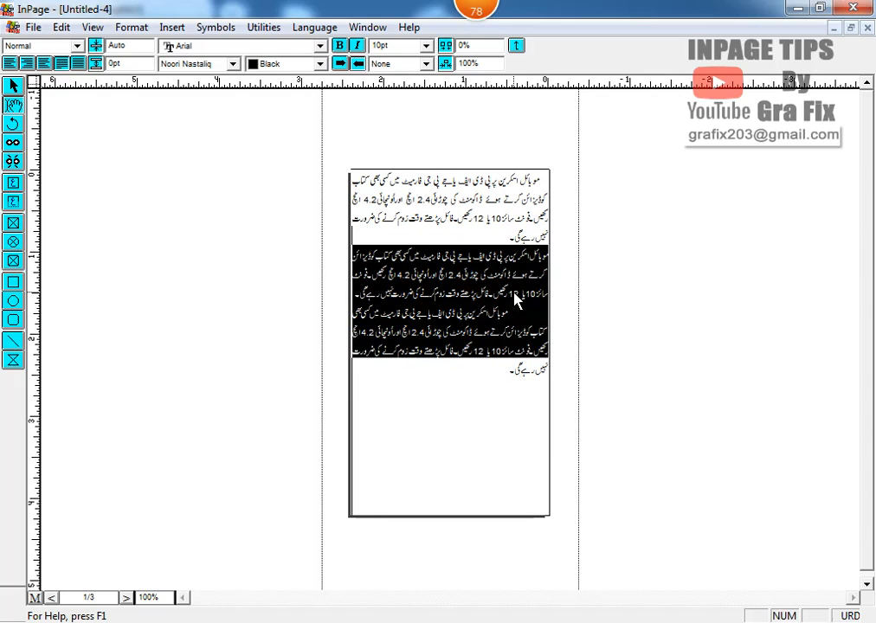
text(موبائل اسکرین پر پی ڈی ایف یا جے پی جی فارمیٹ میں کسی بھی کتاب کو ڈیزائن کرتے ہوئے ڈاکومنٹ کی چوڑائی 2.4 انچ اور اونچائی 4.2 انچ رکھیں۔فونٹ سائز 10 یا 12 رکھیں۔فائل پڑھتے وقت زوم کرنے کی ضرورت نہیں رہے گی۔)
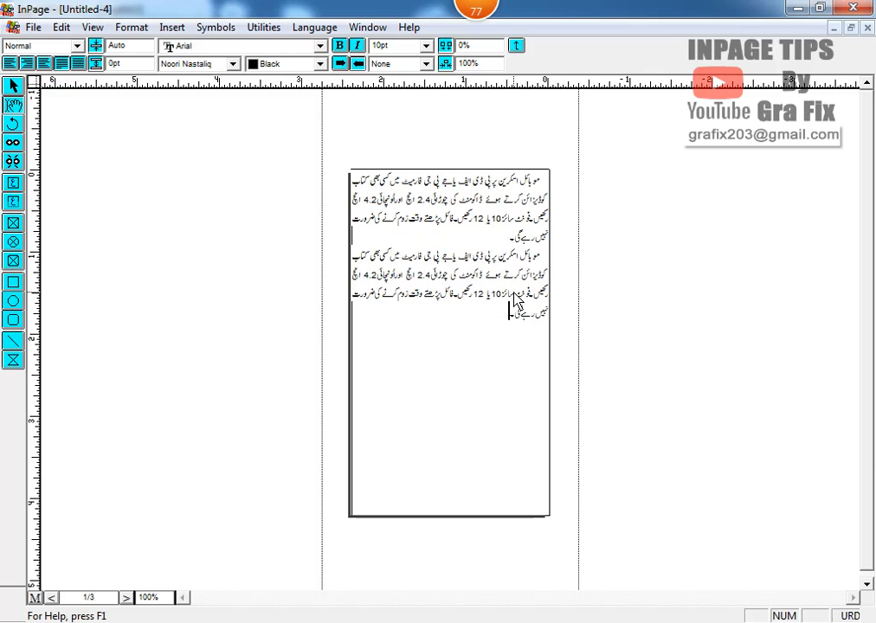
text(موبائل اسکرین پر پی ڈی ایف یا جے پی جی فارمیٹ میں کسی بھی کتاب کو ڈیزائن کرتے ہوئے ڈاکومنٹ کی چوڑائی 2.4 انچ اور لمبائی 4.2 انچ رکھیں۔فونٹ سائز 10 یا 12 رکھیں۔فائل پڑھتے وقت زوم کرنے کی ضرورت نہیں رہے گی۔)
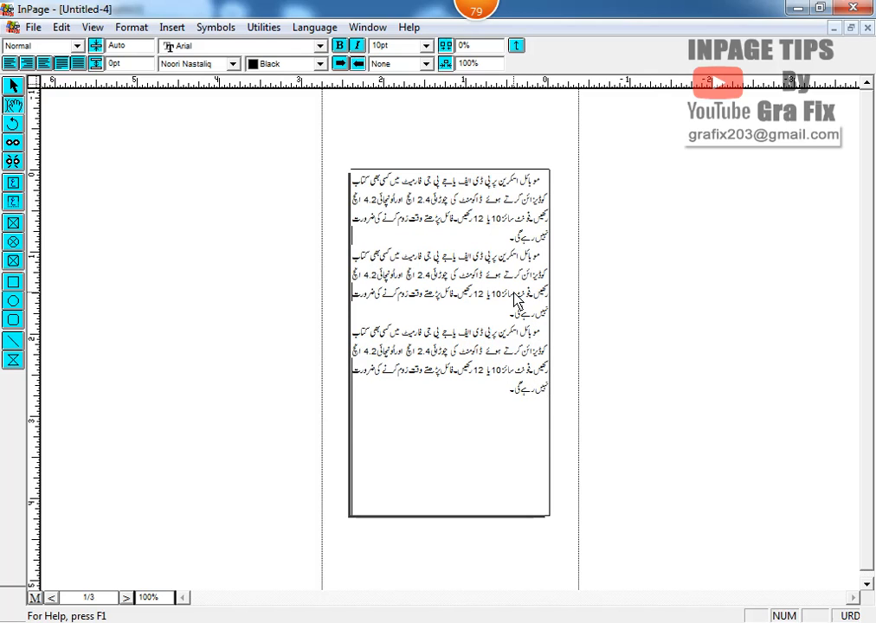
key(ctrl+v)
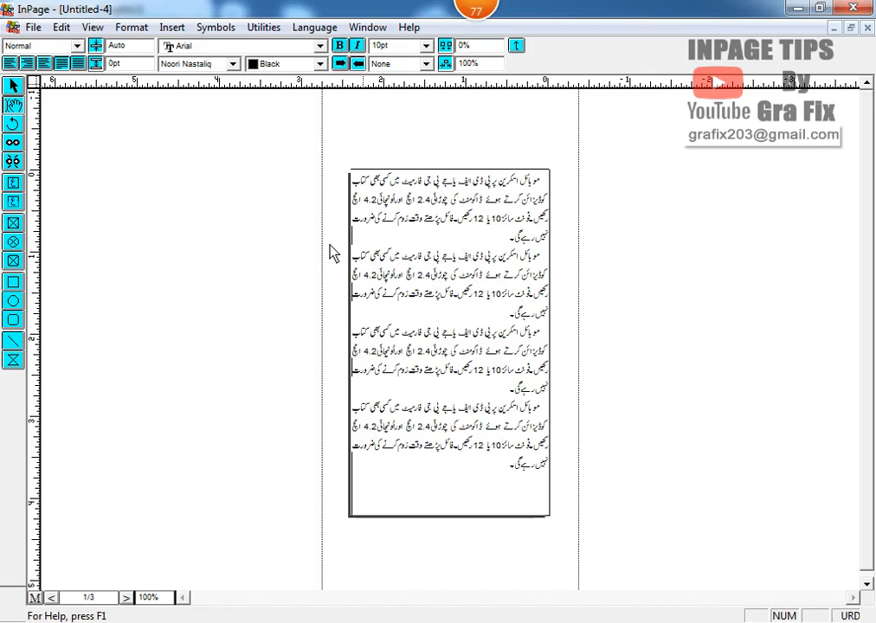
Copy the whole page text box as an object and switch to CorelDRAW
click(11, 85)
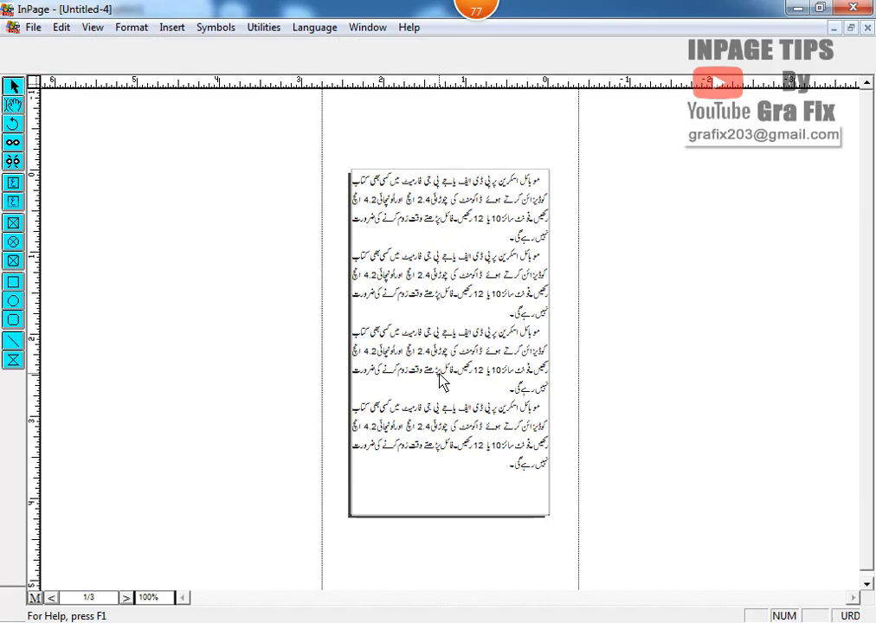
click(452, 246)
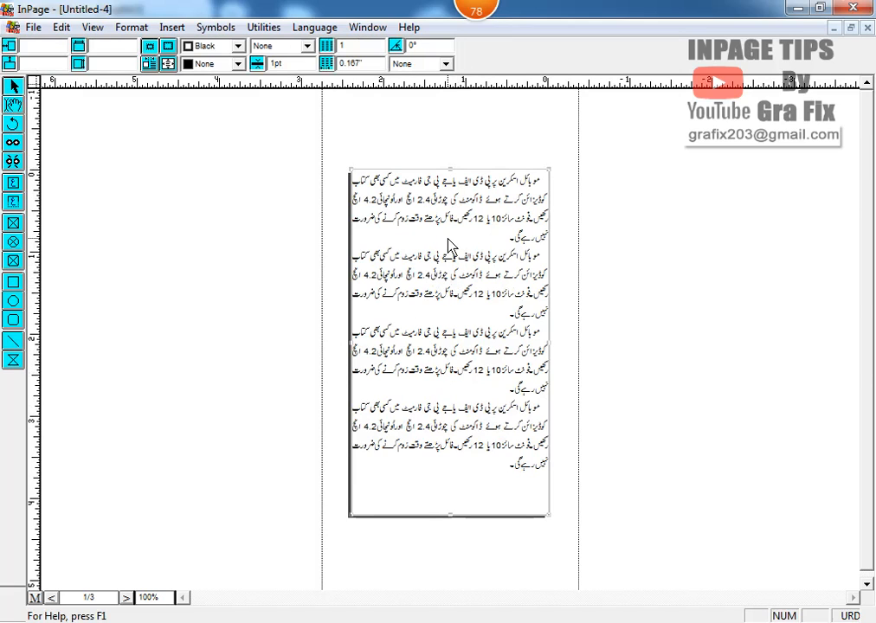
right_click(451, 244)
click(492, 314)
key(alt+Tab)
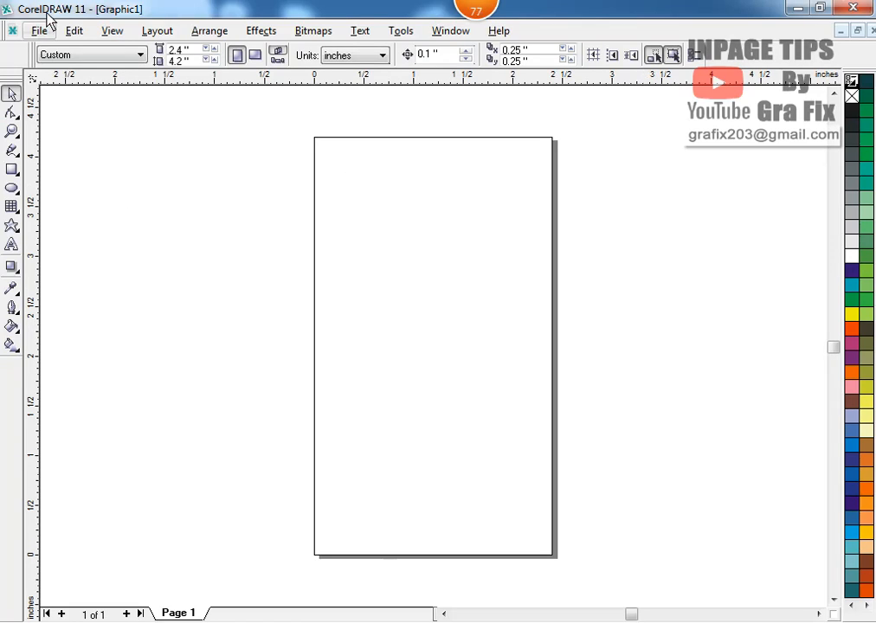
Check the page width and height, then paste the copied text box onto the 2.4 by 4.2 inch page
double_click(173, 52)
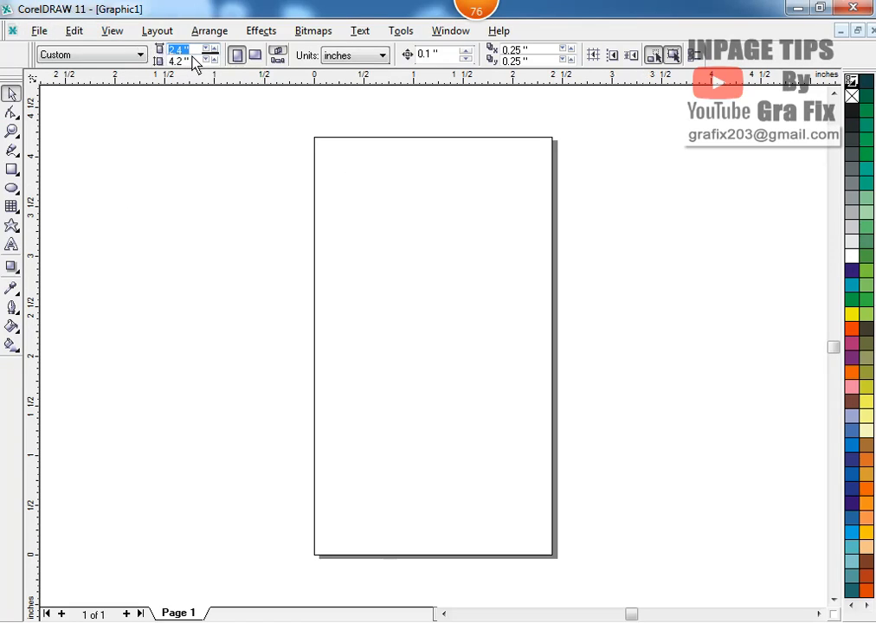
double_click(179, 60)
click(215, 134)
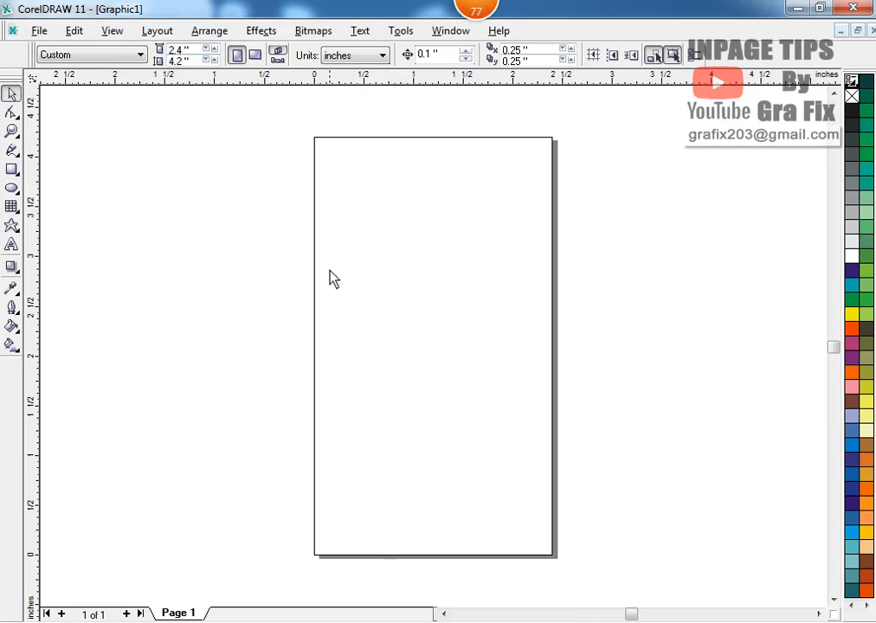
right_click(414, 335)
click(483, 426)
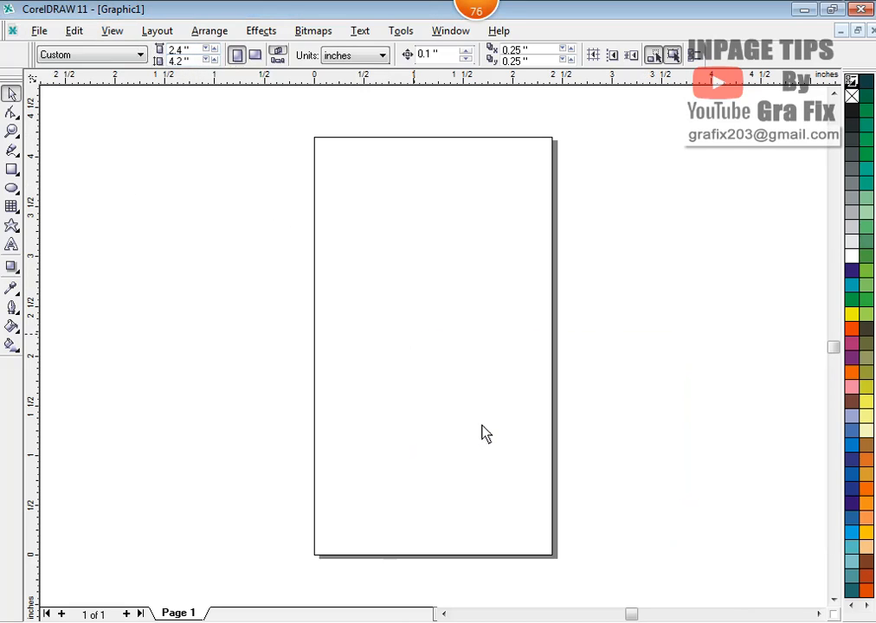
Scale the oversized pasted text block to 5% horizontally and 5% vertically
scroll(458, 387, down, 3)
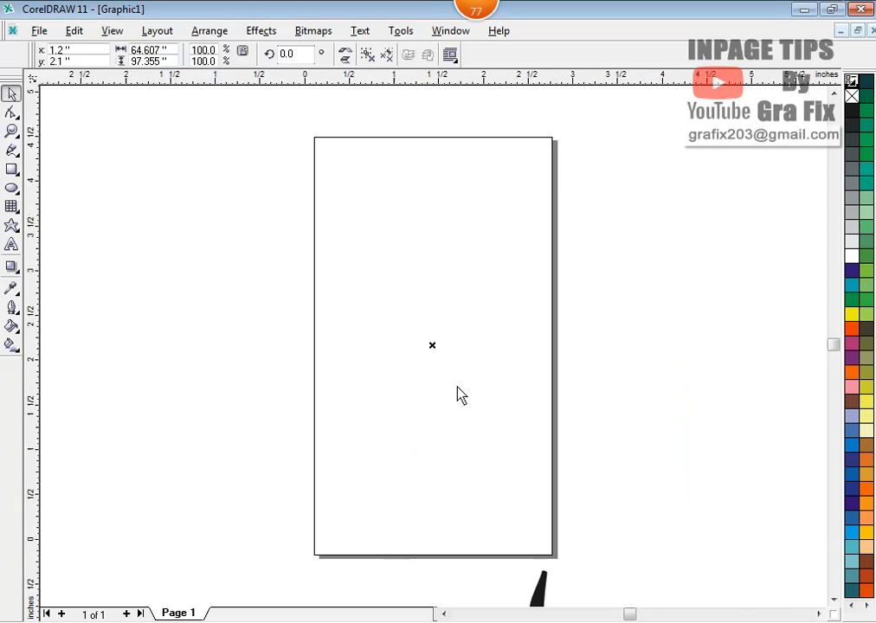
scroll(458, 394, down, 3)
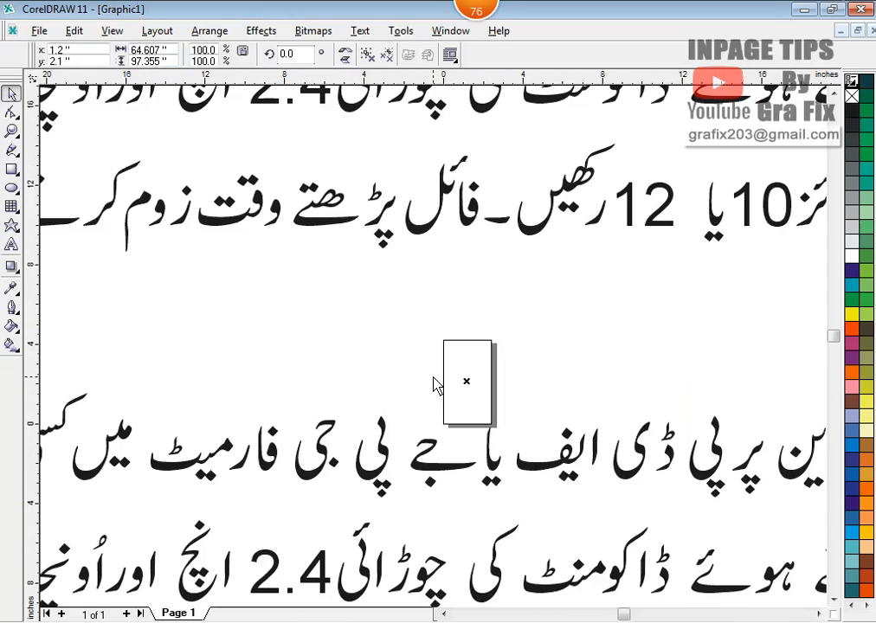
double_click(203, 51)
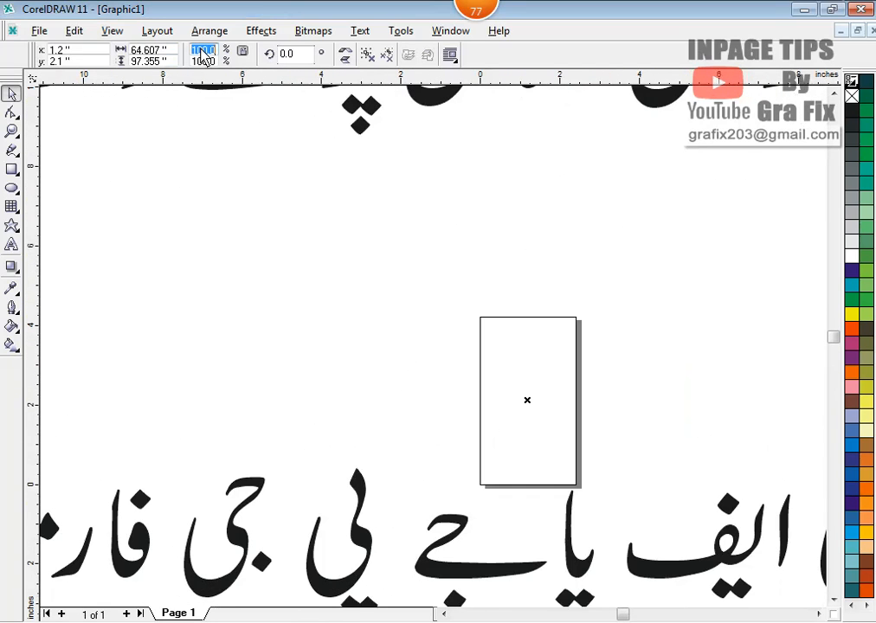
text(5)
key(Tab)
text(5)
key(Return)
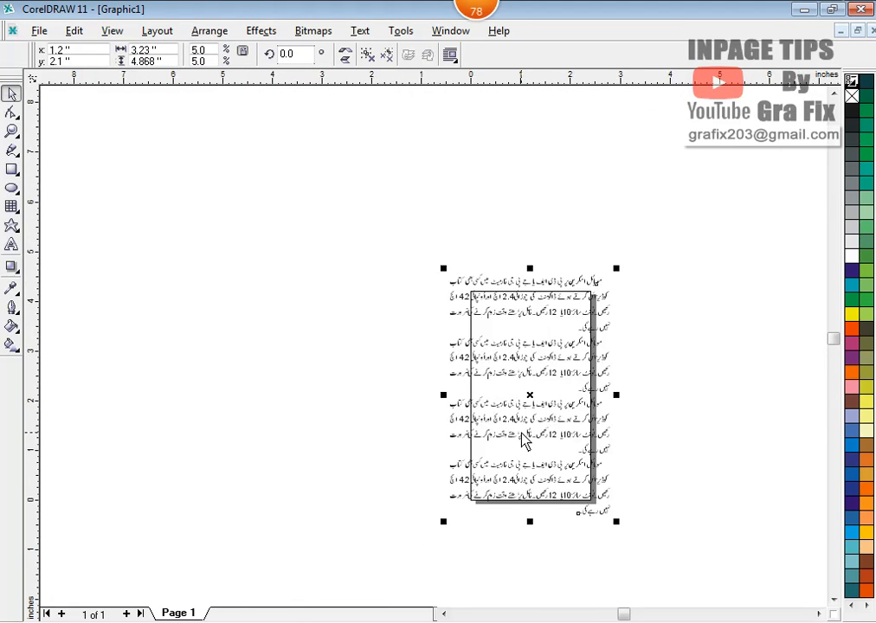
Shrink the text block proportionally to about 2.26 by 3.4 inches and move it up to the page's upper edge
scroll(565, 372, up, 2)
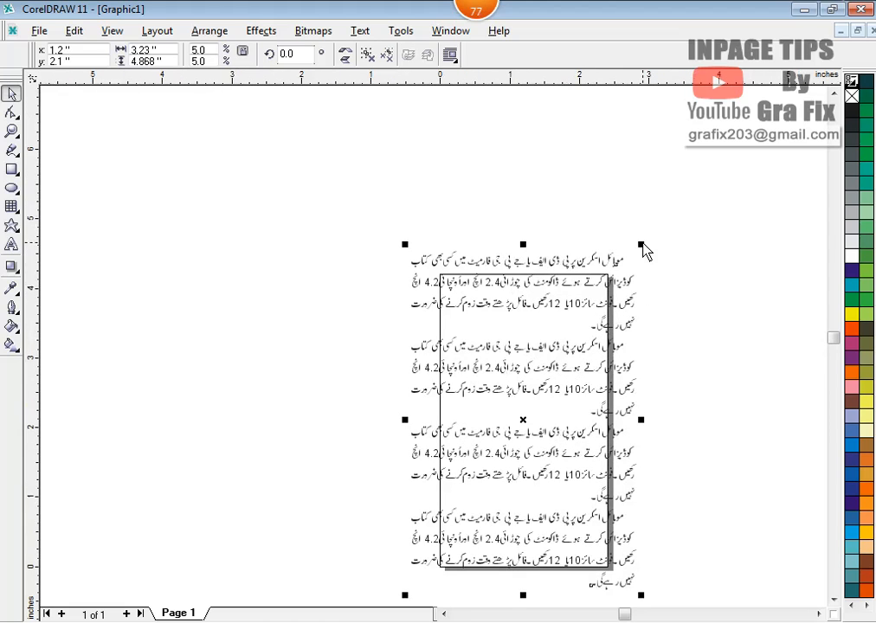
drag(642, 244, 612, 284)
scroll(575, 423, up, 2)
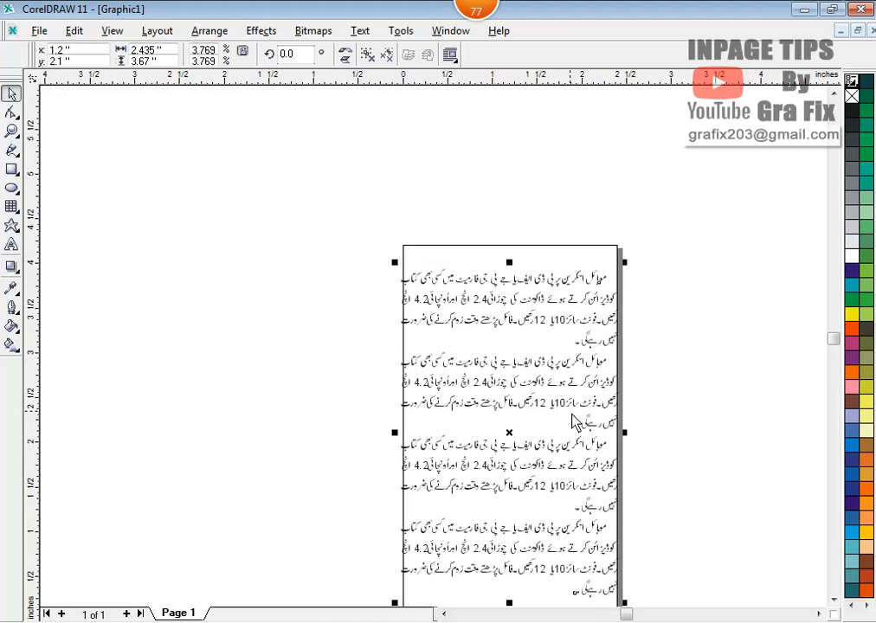
drag(510, 435, 515, 442)
drag(625, 265, 620, 277)
drag(512, 442, 511, 410)
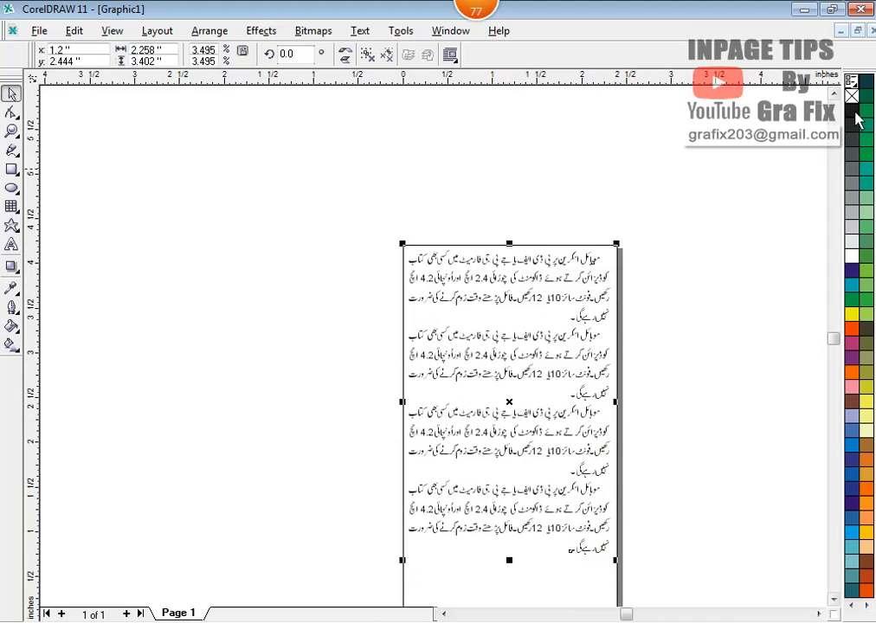
Give the text block a black outline and convert it to curves
right_click(852, 111)
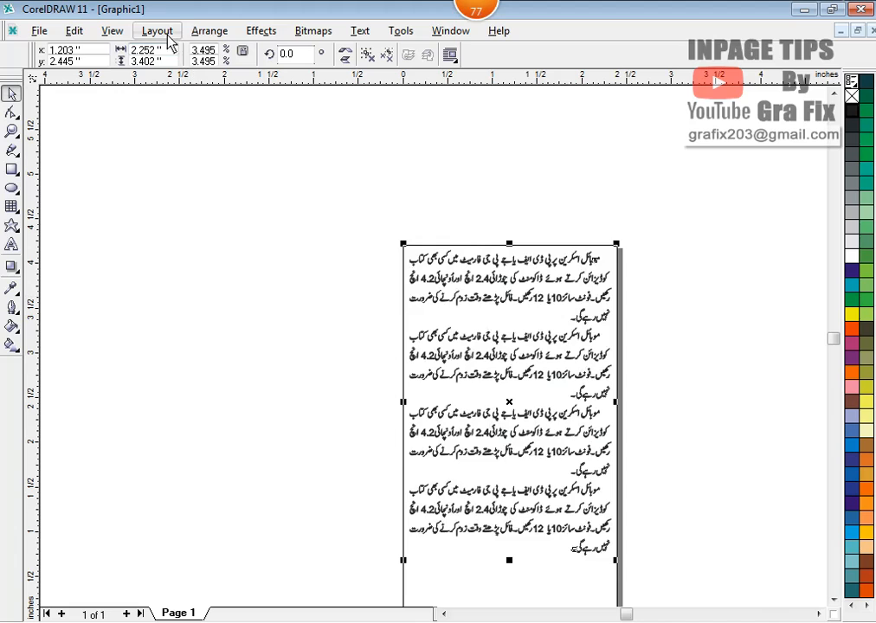
click(210, 33)
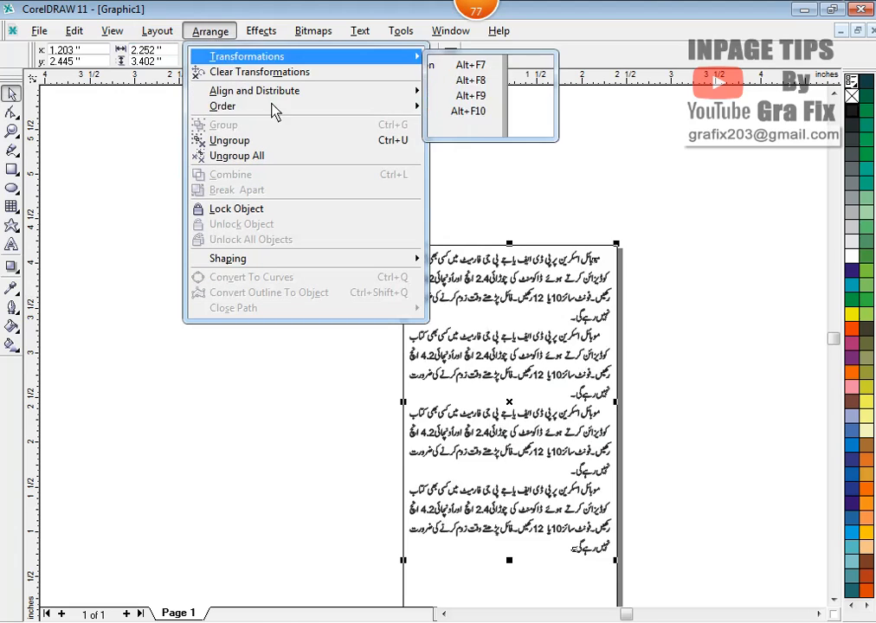
click(546, 199)
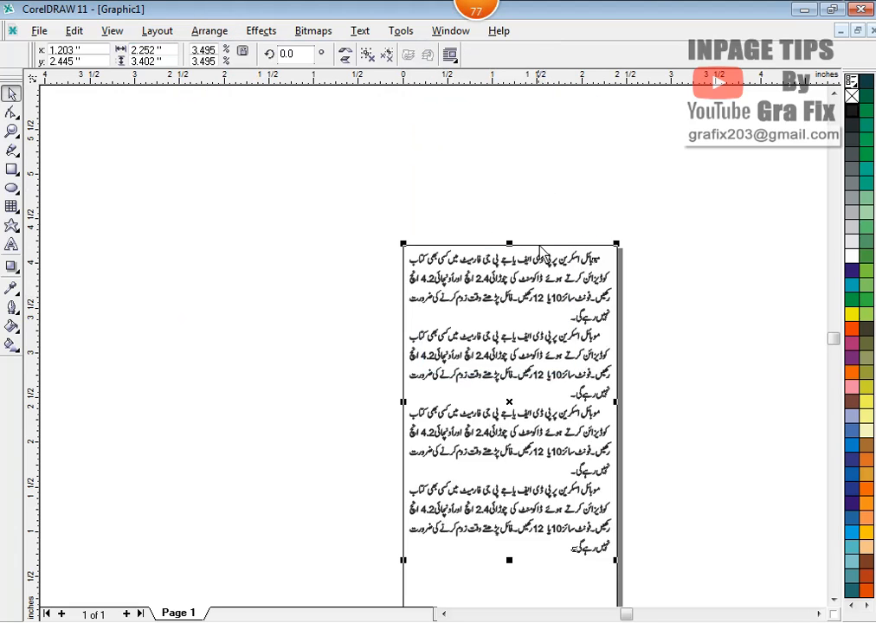
key(ctrl+q)
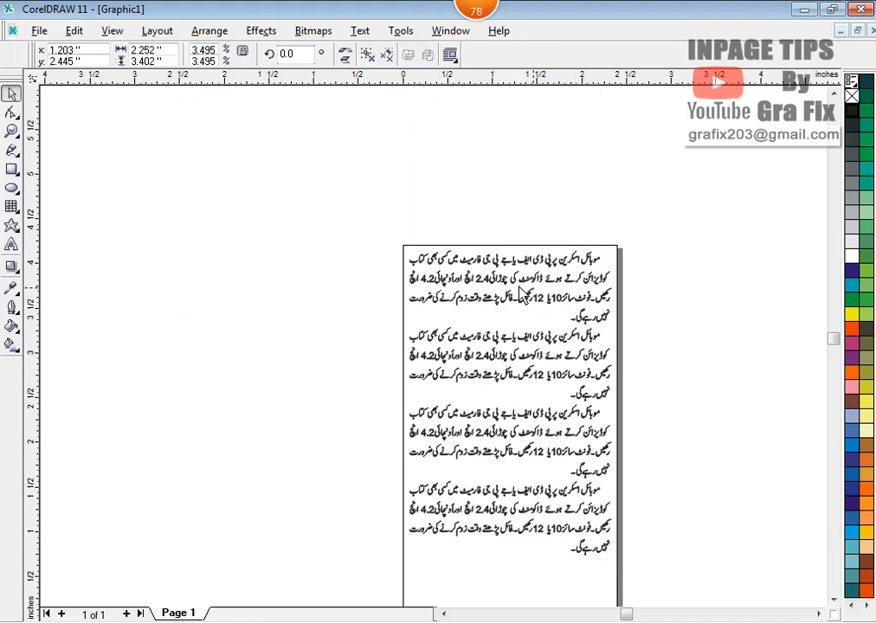
click(223, 35)
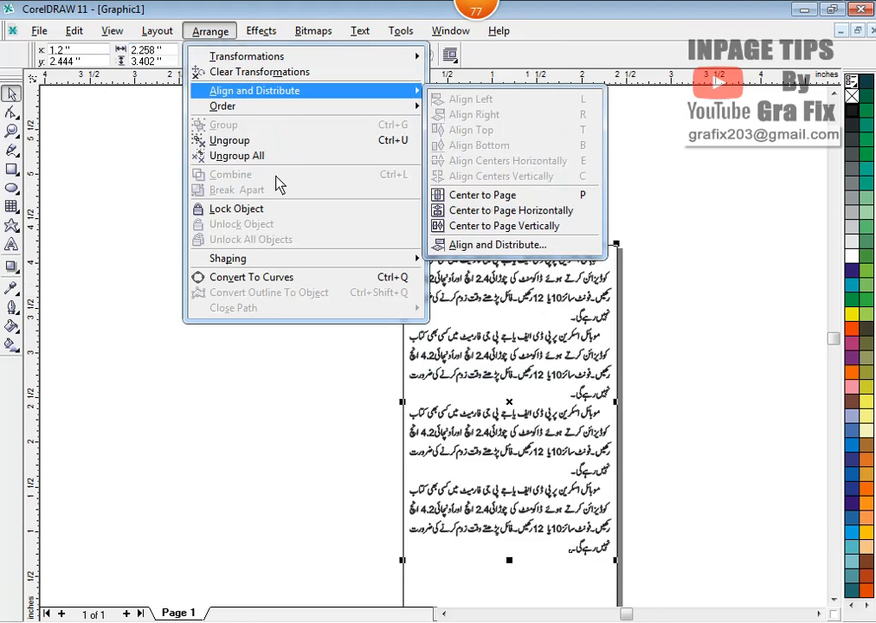
mouse_move(270, 276)
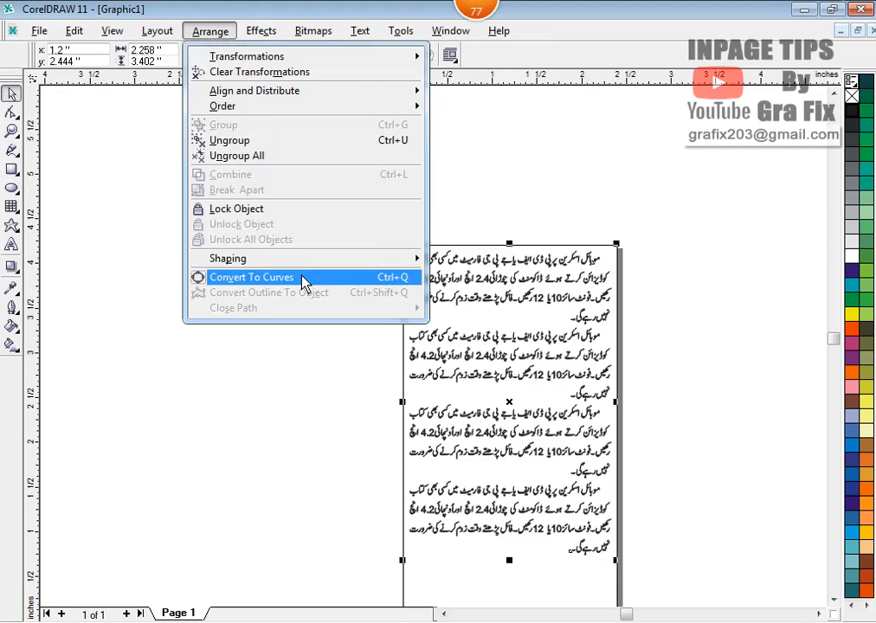
click(308, 279)
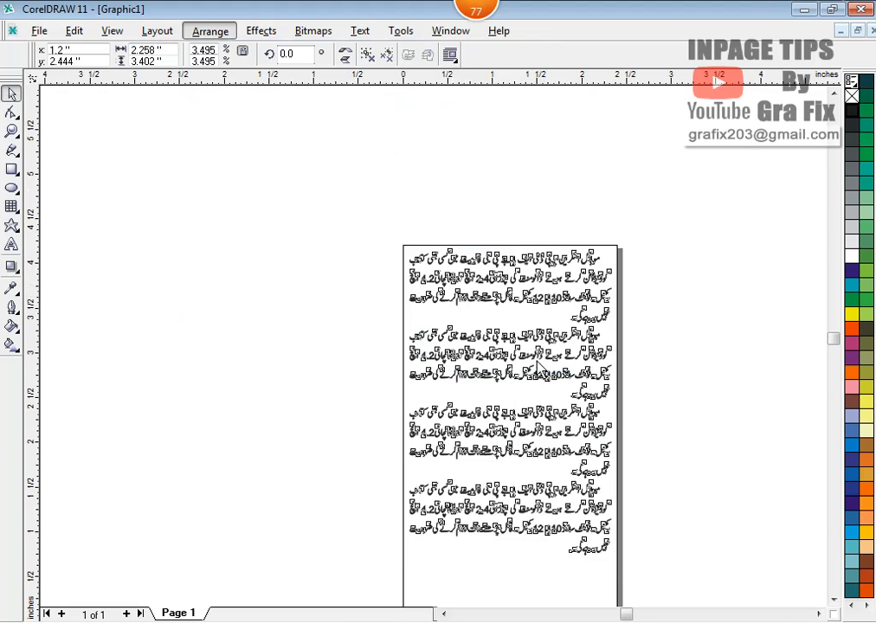
click(364, 285)
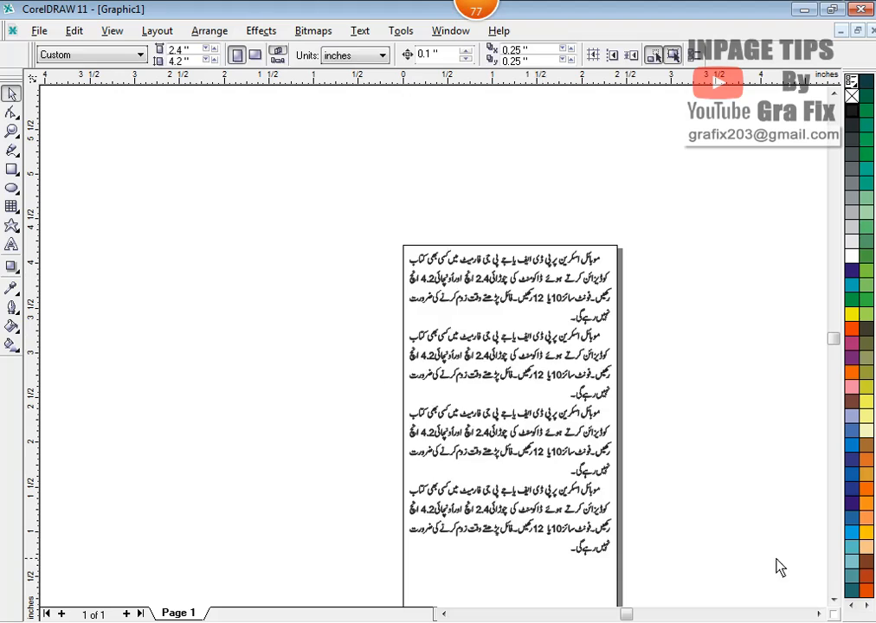
click(834, 598)
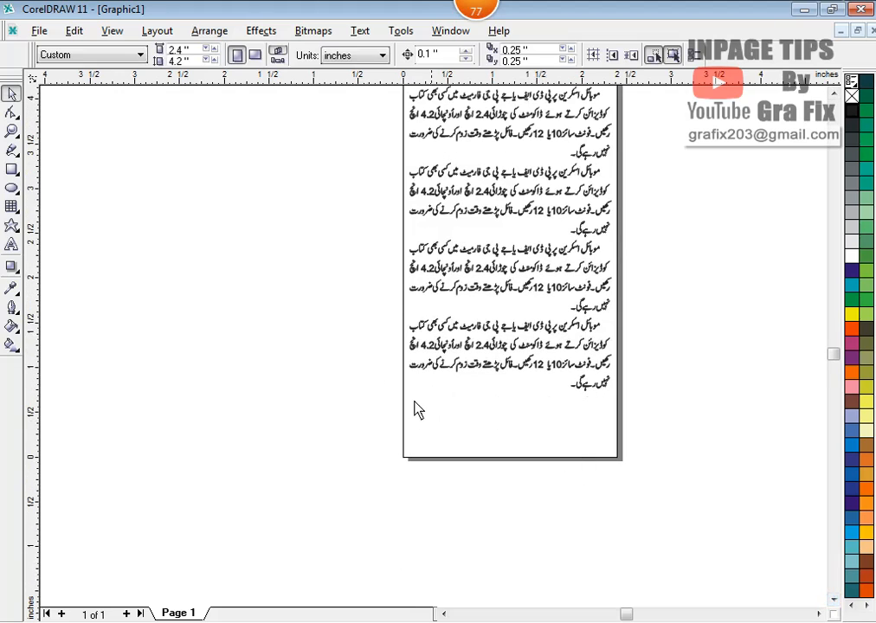
Add the artistic text "MOBILE FIT VIEW" in the empty area below the Urdu text block
click(10, 247)
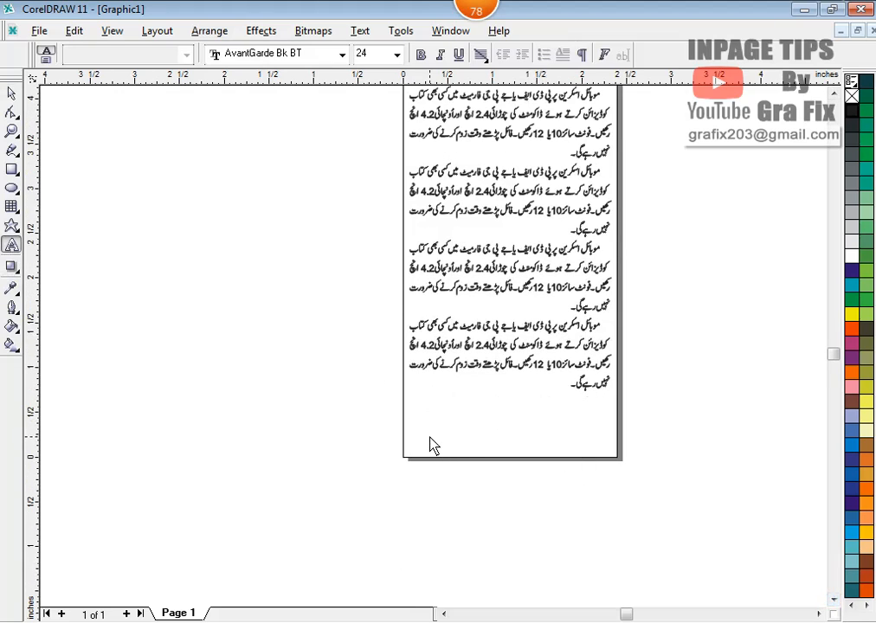
click(433, 446)
text(MOBILE)
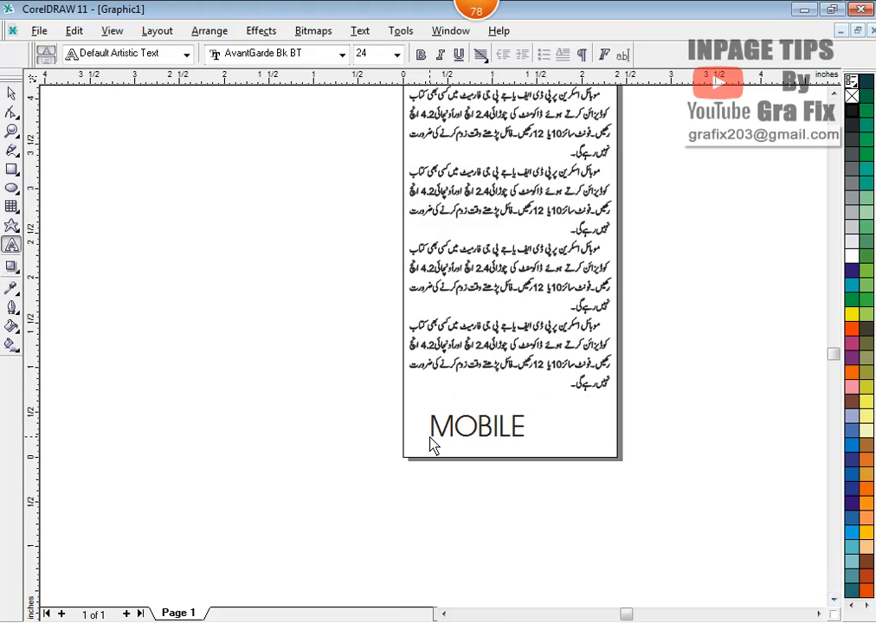
text( FIT V)
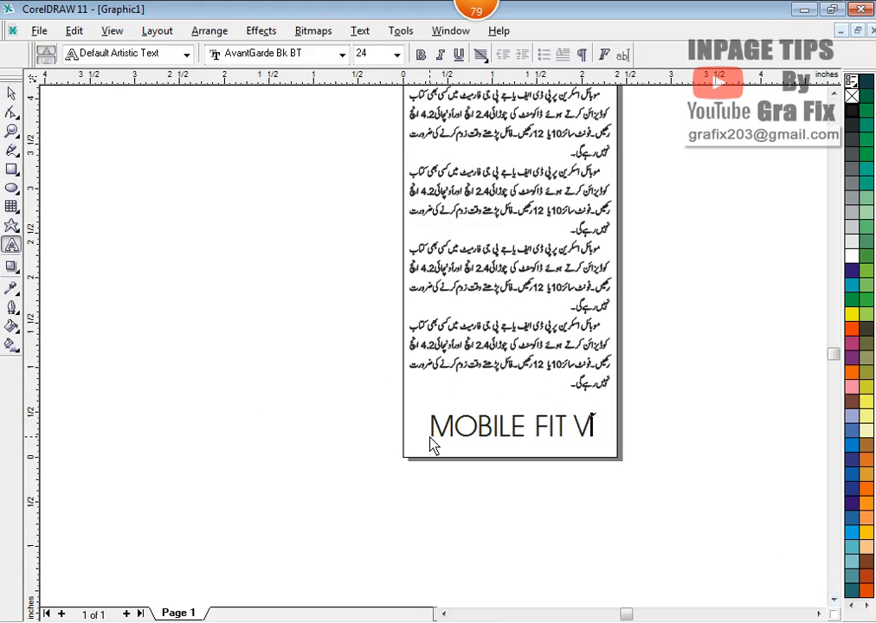
text(IEW)
click(11, 92)
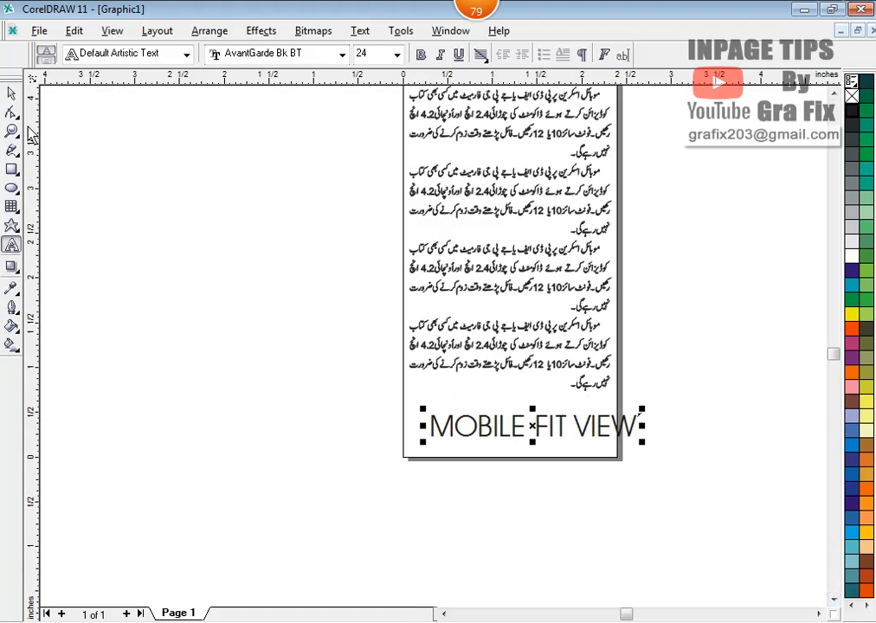
Shrink the MOBILE FIT VIEW text to about 15.6 pt and place it within the page width below the Urdu text
drag(538, 431, 517, 431)
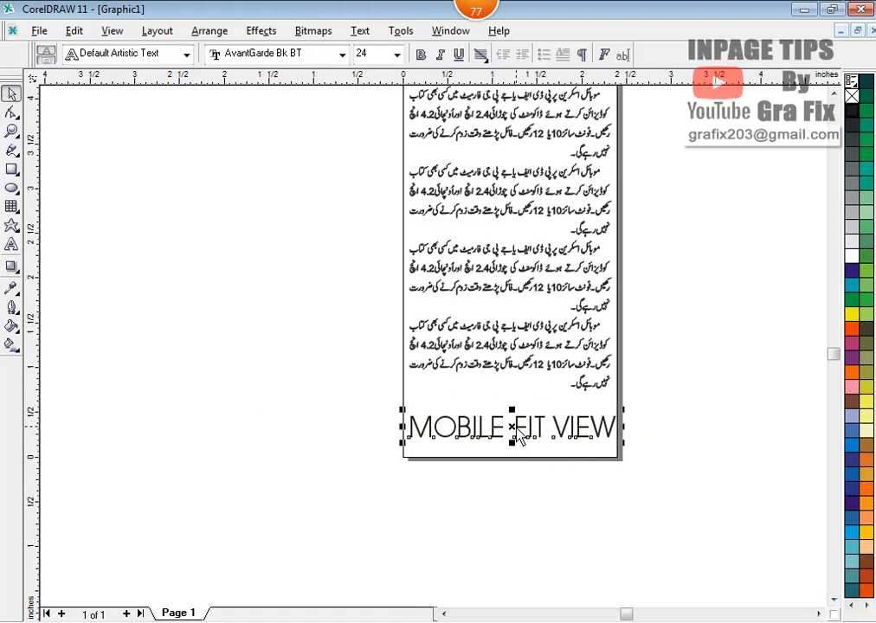
drag(623, 445, 589, 443)
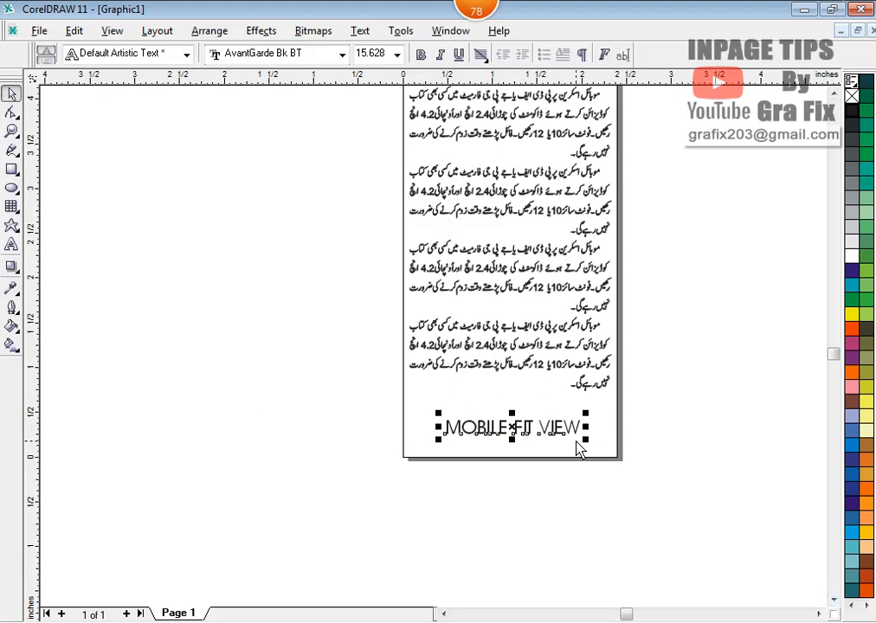
drag(515, 437, 520, 438)
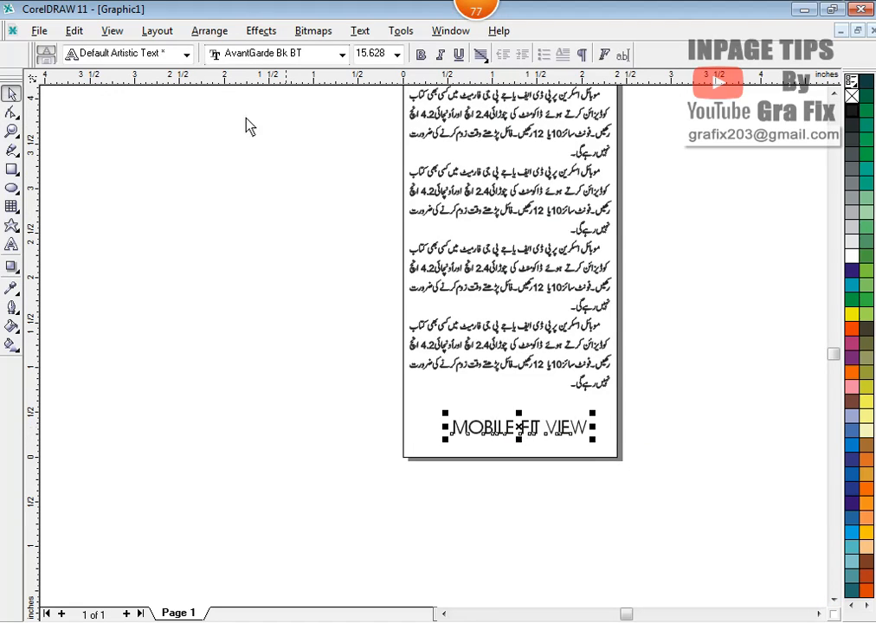
Set the MOBILE FIT VIEW text to AvantGarde Md BT and move it down to the page's lower edge
click(341, 53)
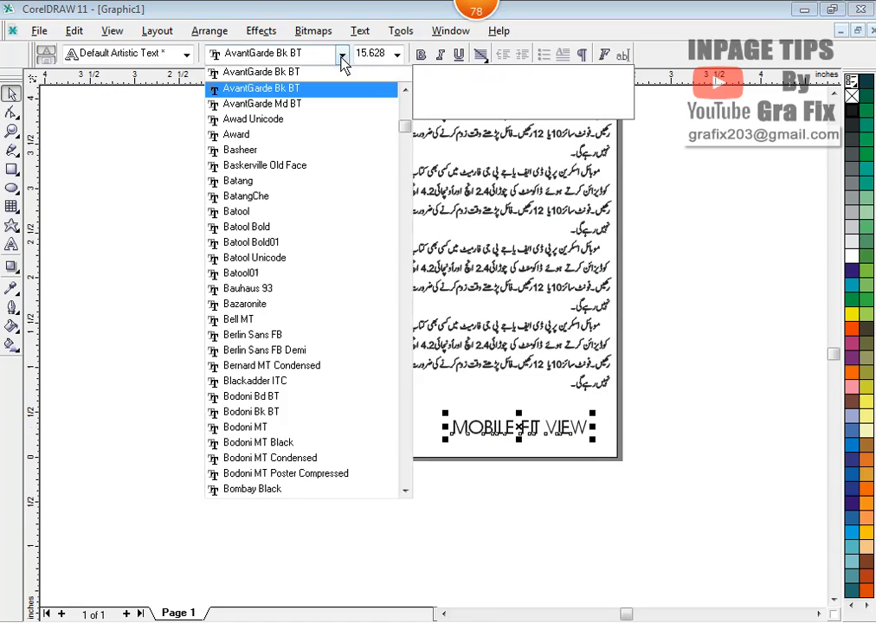
click(335, 115)
drag(528, 438, 516, 455)
click(834, 93)
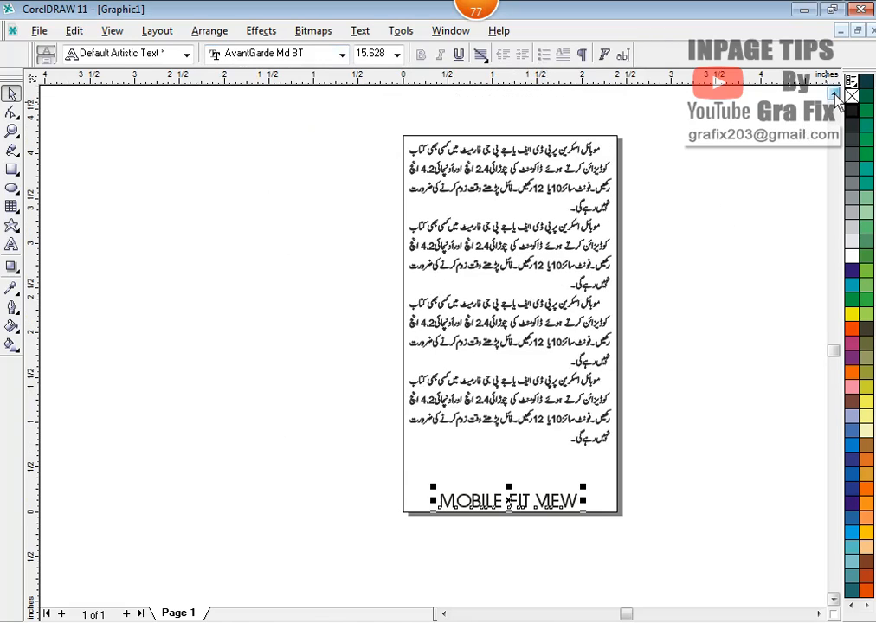
click(269, 208)
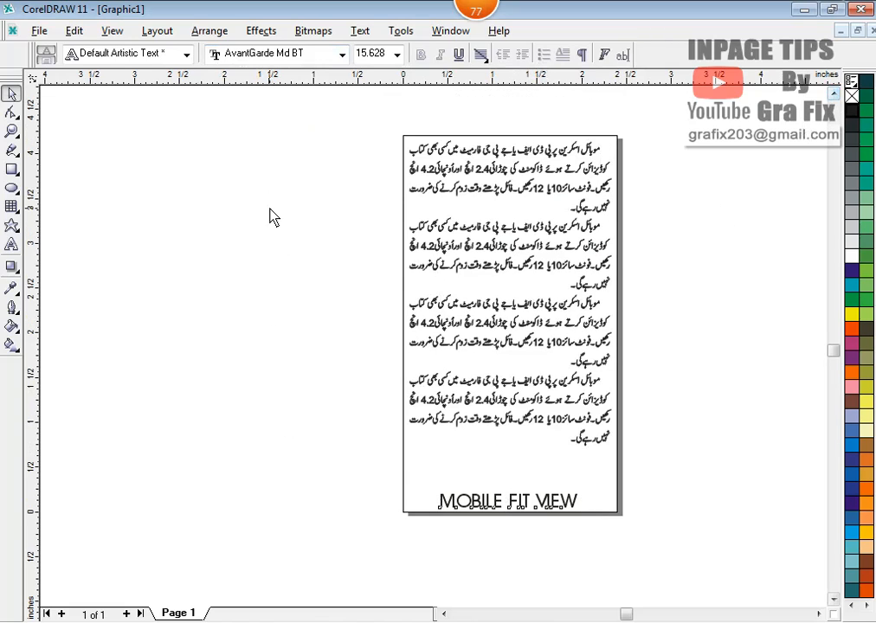
Draw a rectangle beside the page and set its size to 2.4 by 4.2 inches
click(12, 170)
drag(184, 224, 264, 314)
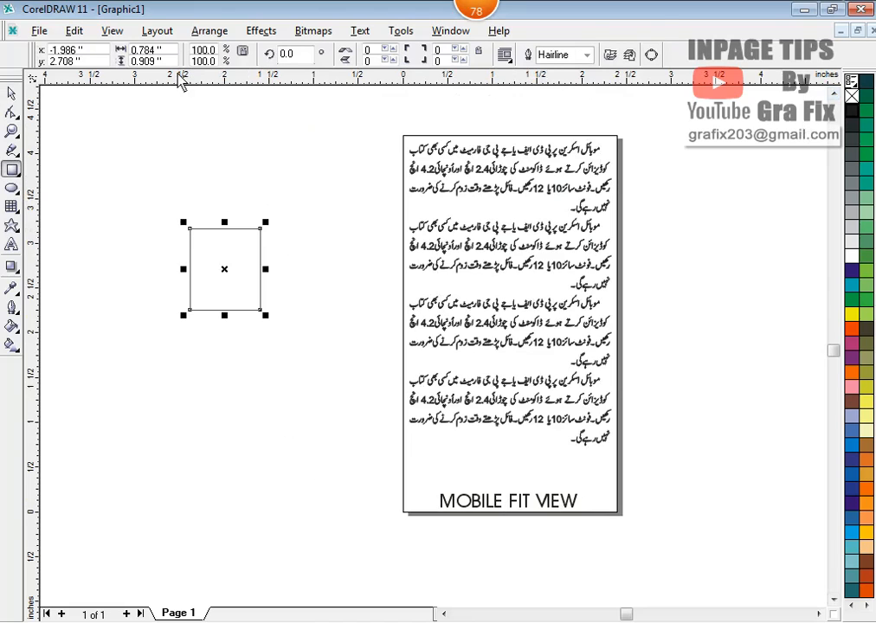
click(143, 50)
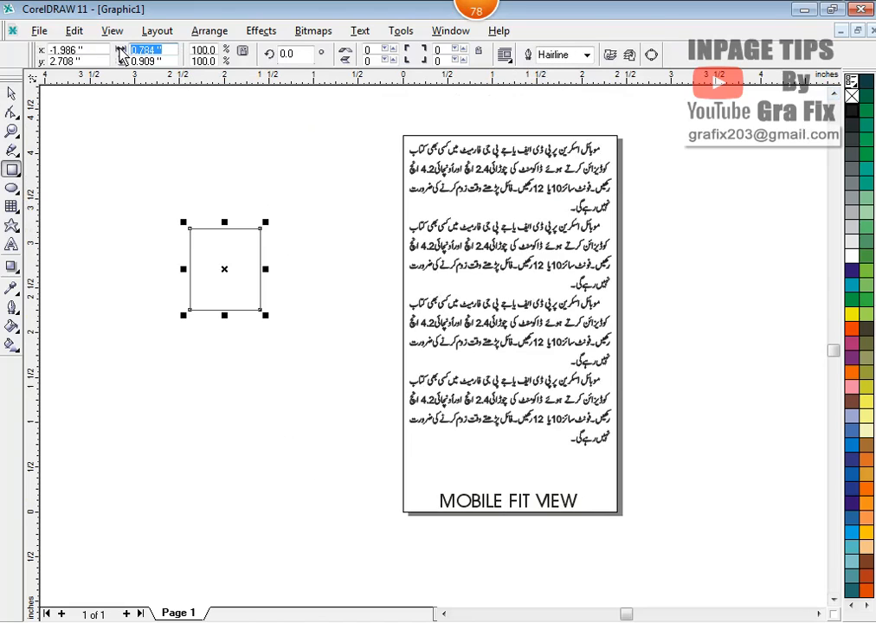
text(2.4)
key(Tab)
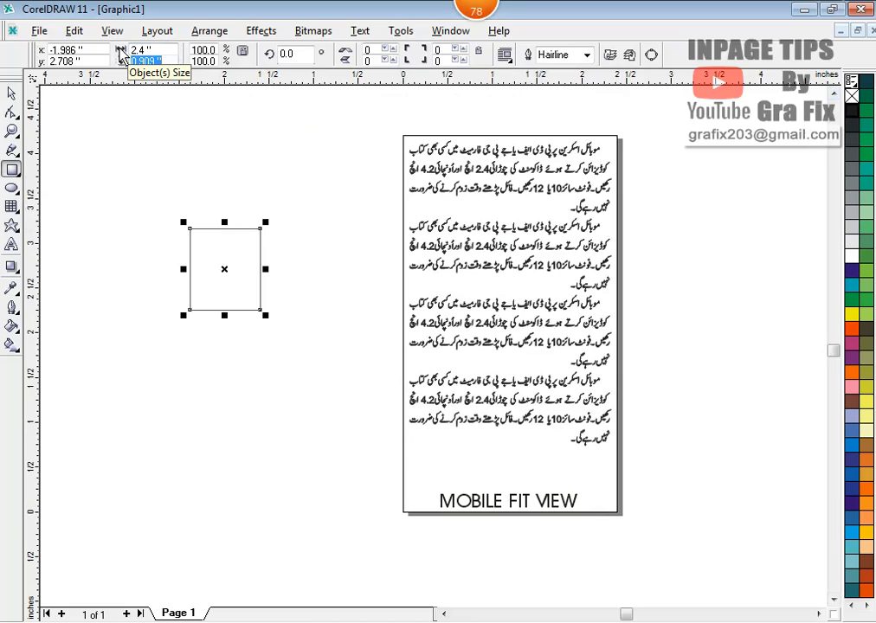
text(4.2)
key(Return)
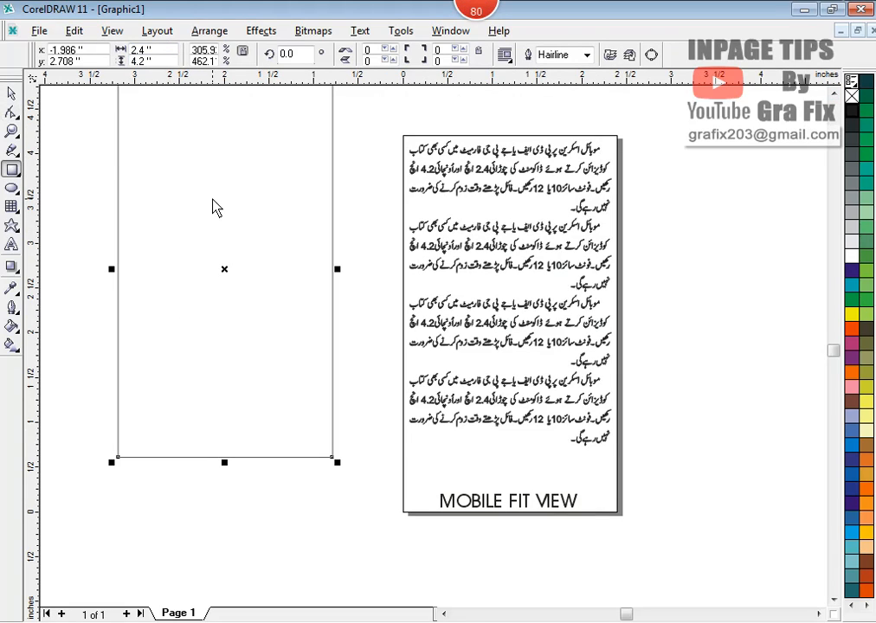
Center the rectangle on the page so that it frames the text, and deselect it
key(p)
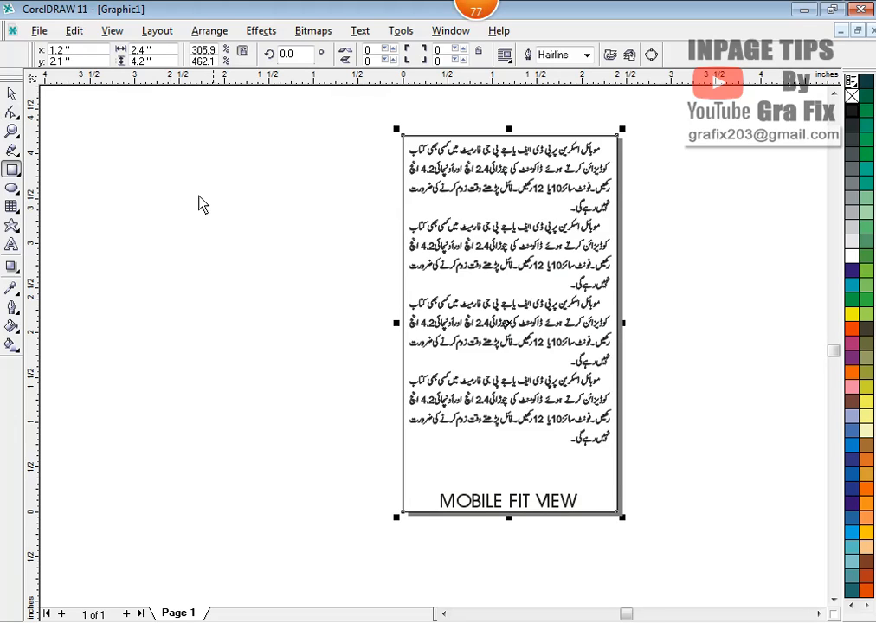
click(12, 91)
click(339, 112)
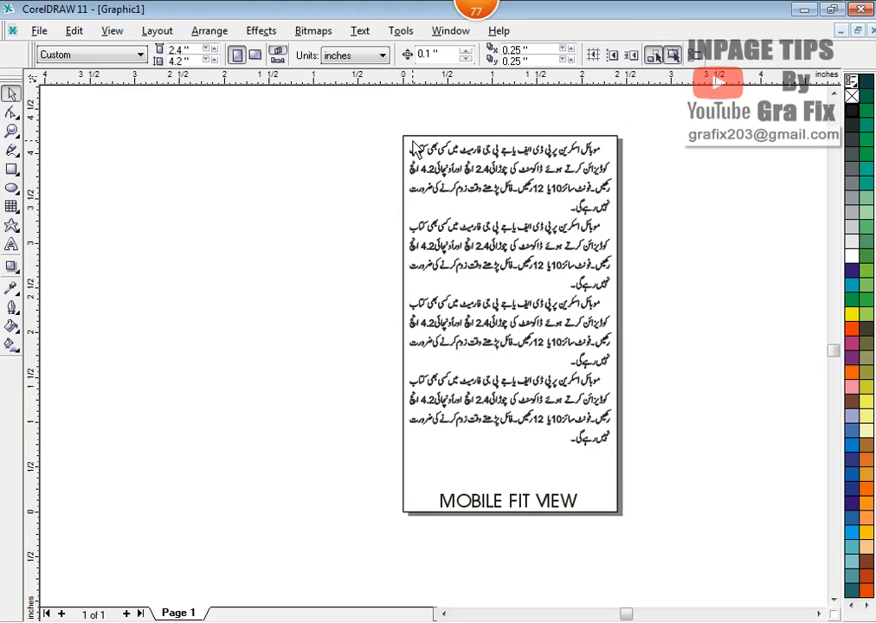
Give the page-sized rectangle a 2.0 pt outline
click(413, 147)
click(12, 308)
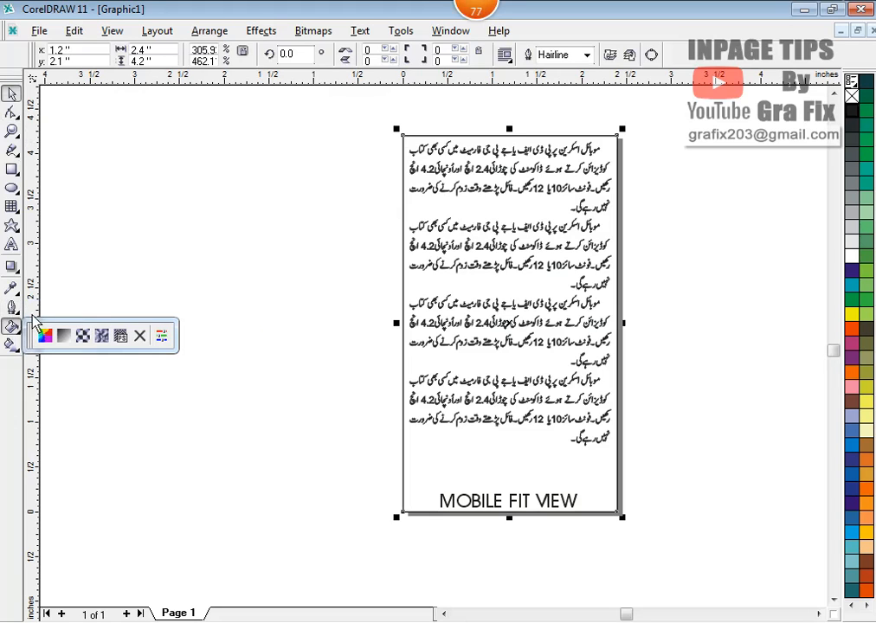
click(45, 316)
click(339, 228)
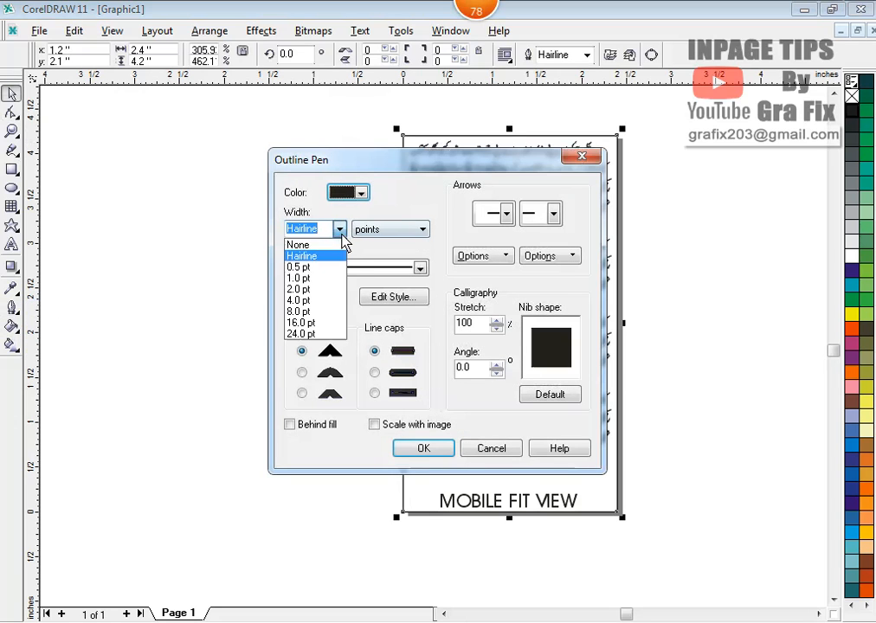
click(319, 293)
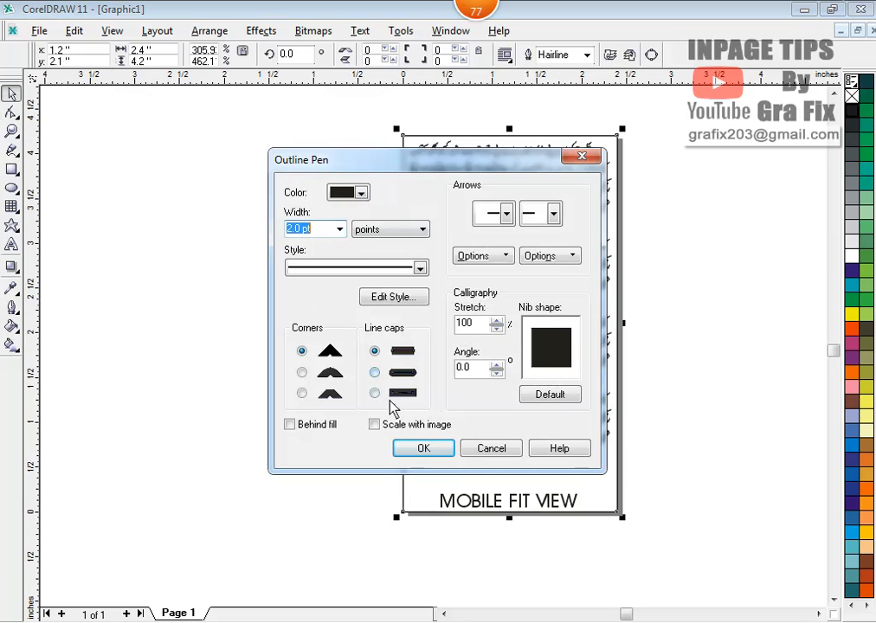
click(418, 450)
click(369, 285)
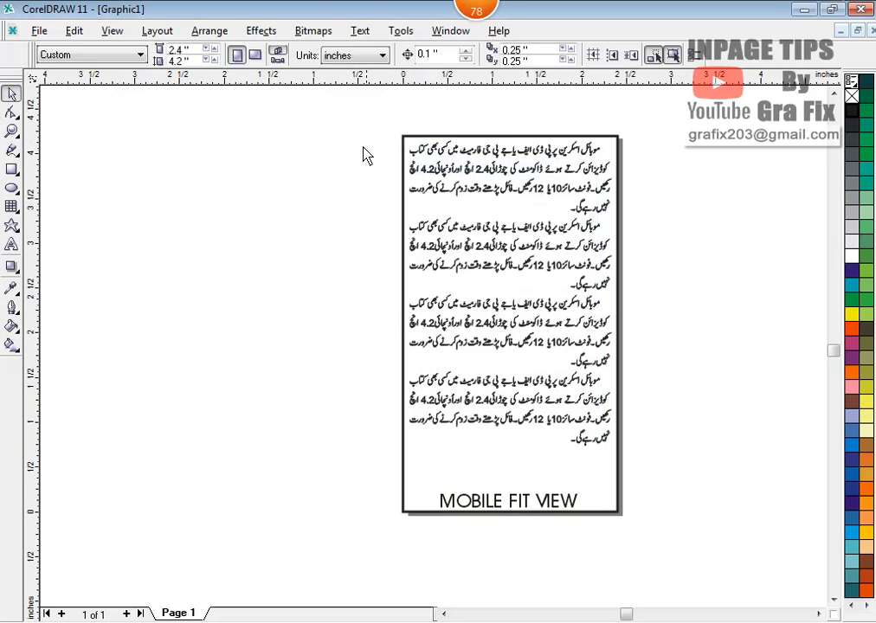
Select the frame and all the text on the page and start exporting the selection
scroll(524, 309, up, 1)
scroll(525, 310, down, 1)
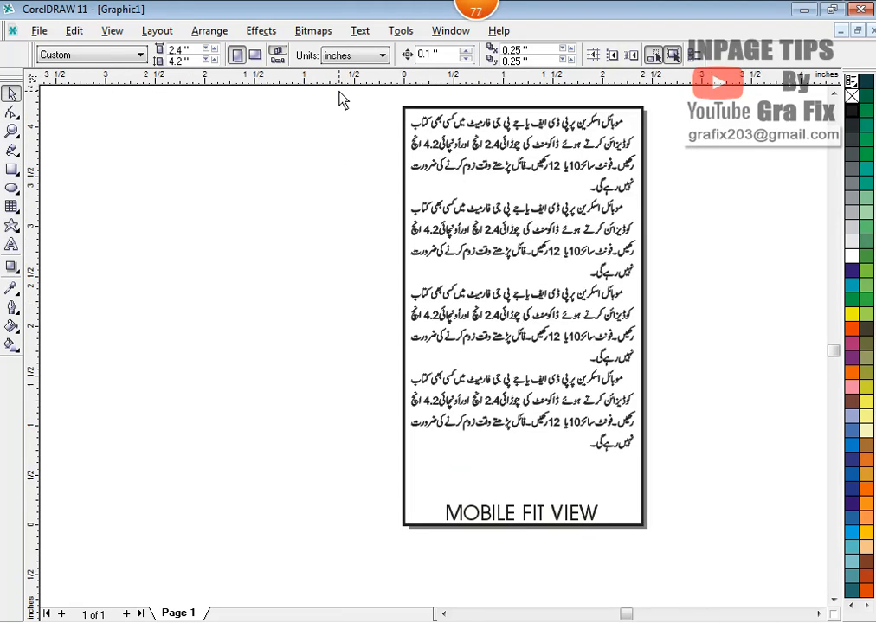
drag(345, 93, 723, 590)
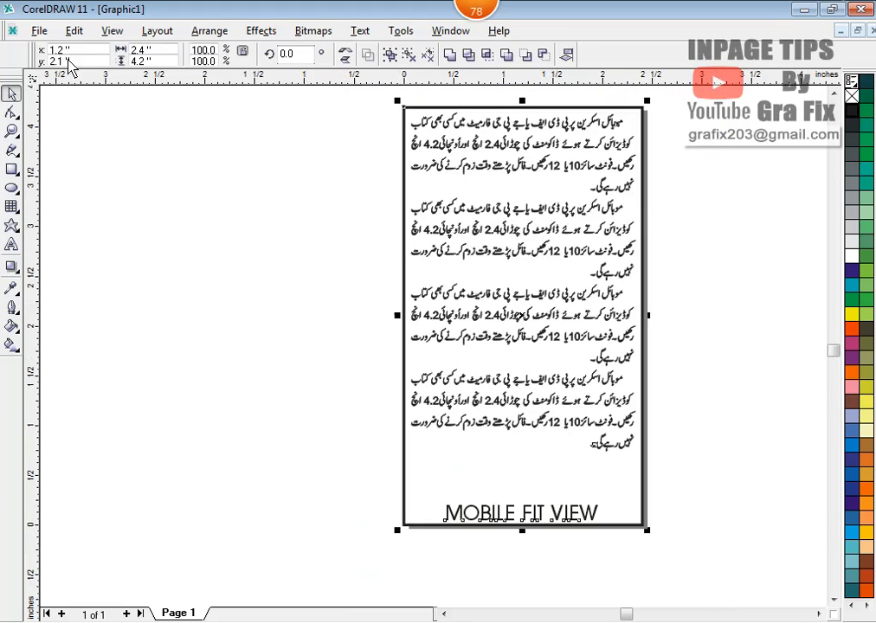
click(46, 37)
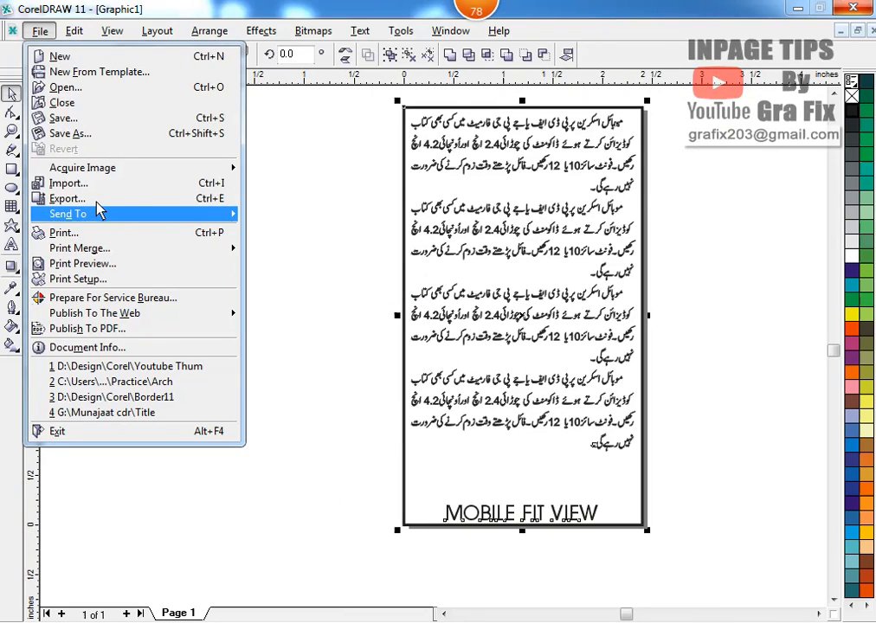
key(Escape)
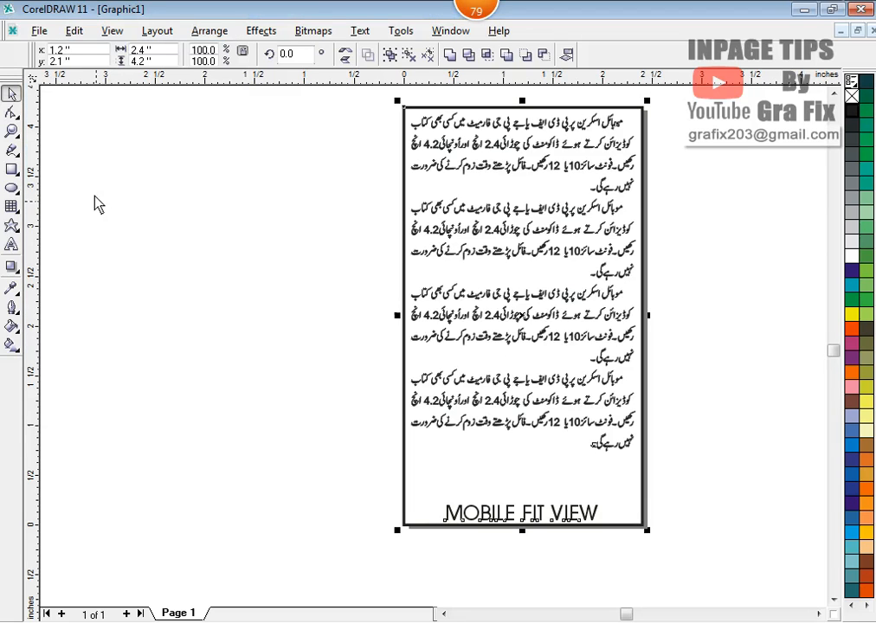
click(40, 31)
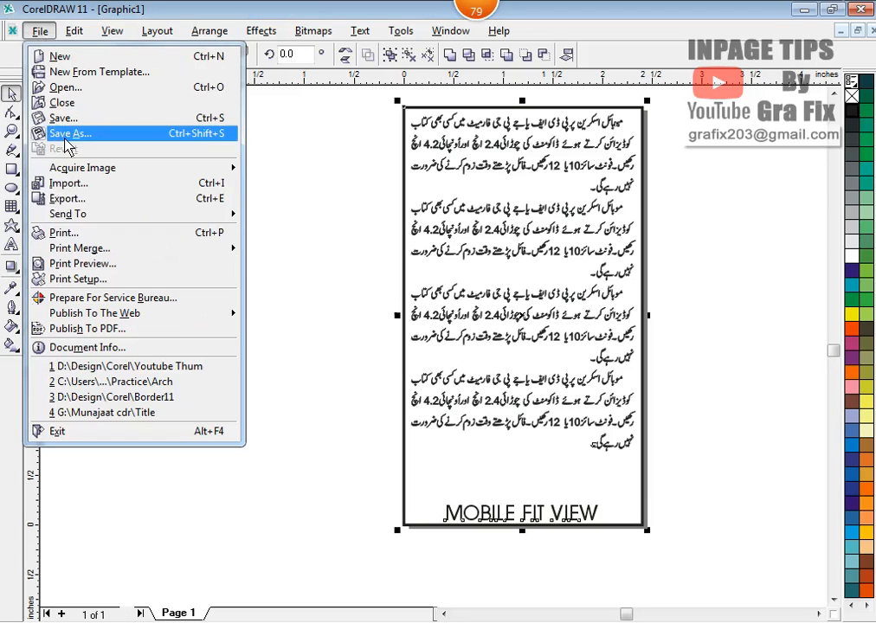
click(78, 200)
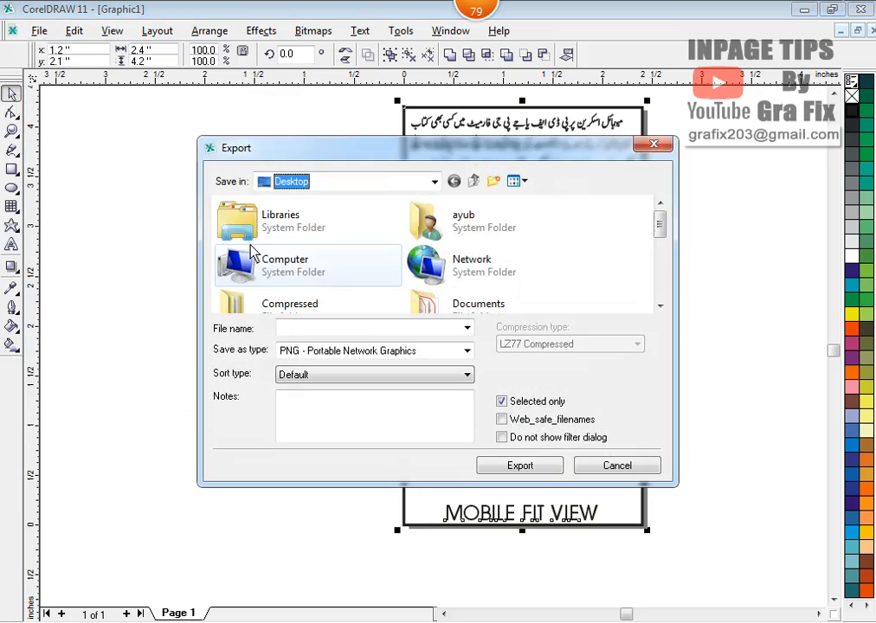
Export the selection to the desktop as a PNG named "Mobile View" at 300 dpi in RGB Color (24-bit)
click(375, 333)
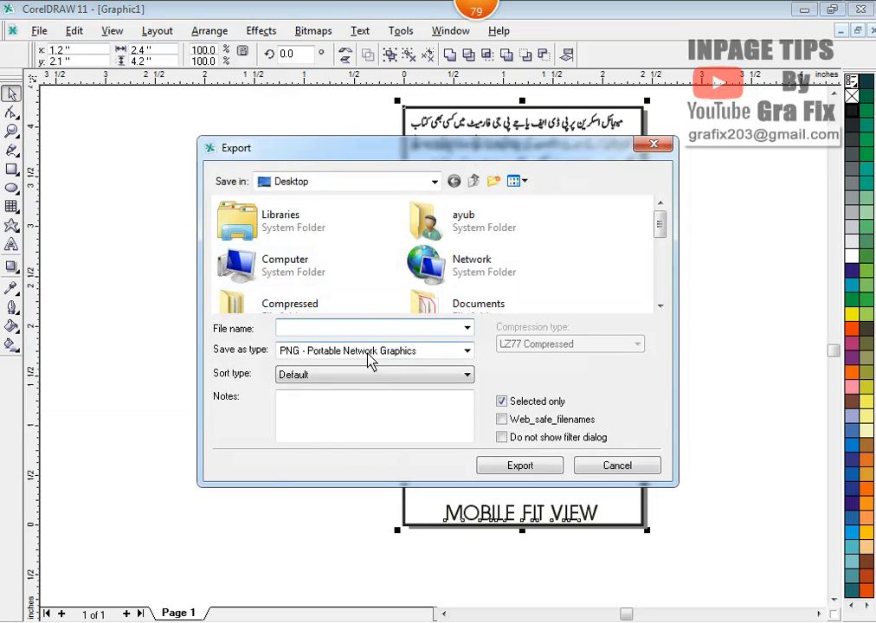
click(368, 354)
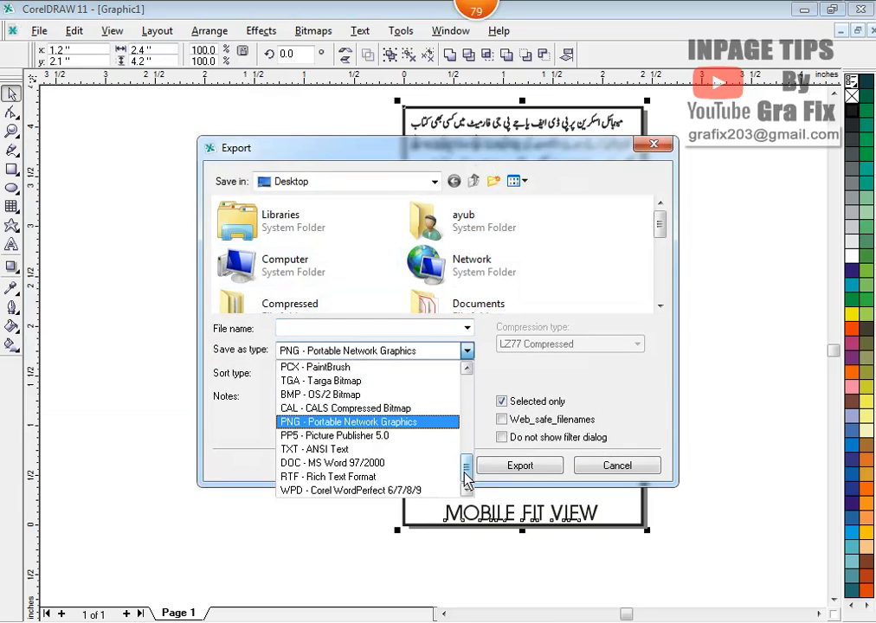
click(346, 422)
click(323, 330)
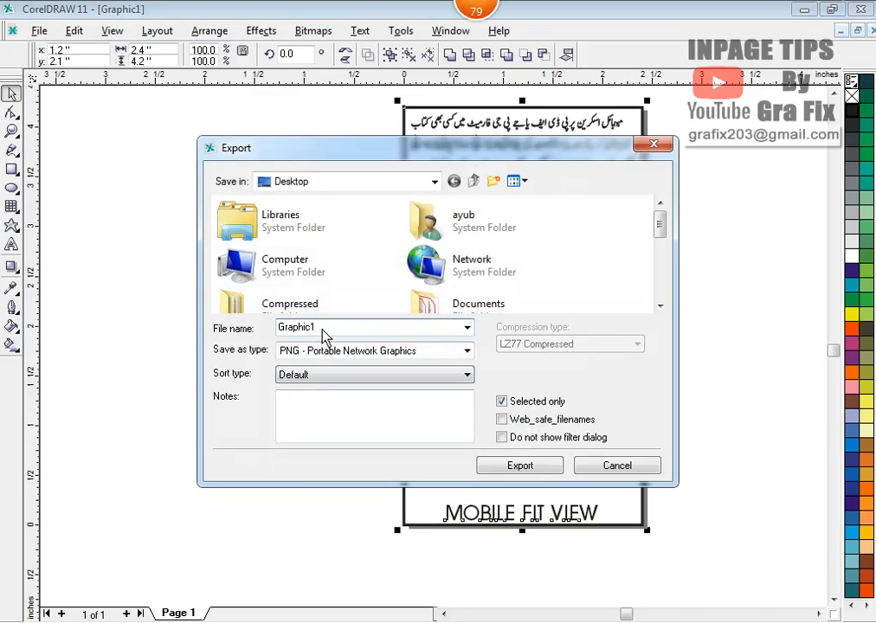
double_click(322, 331)
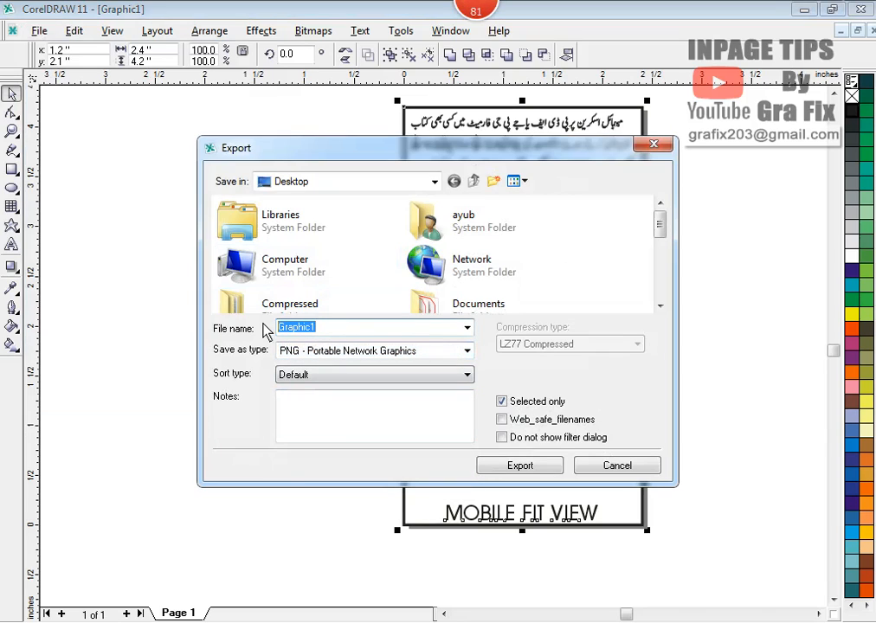
text(Mobile View)
click(522, 467)
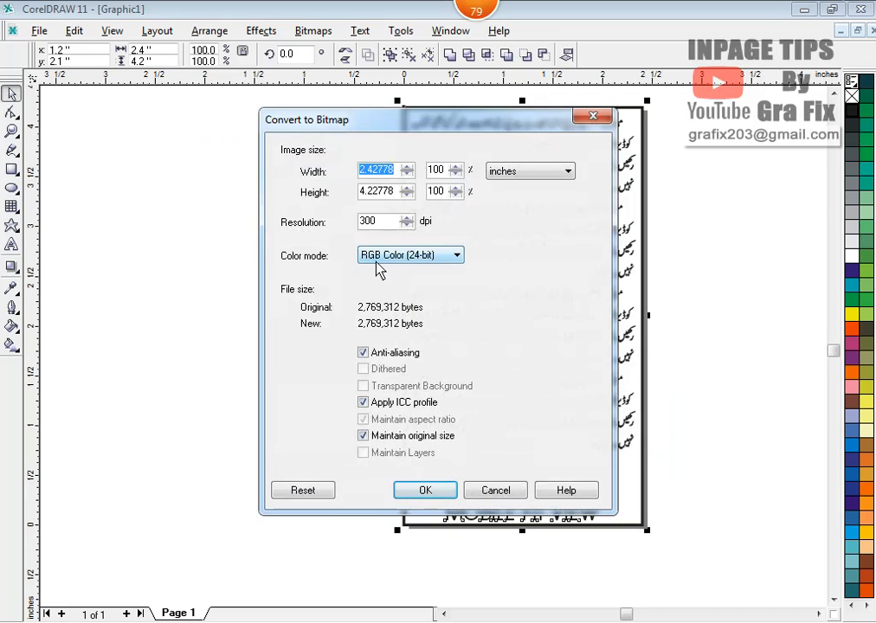
click(443, 492)
click(440, 511)
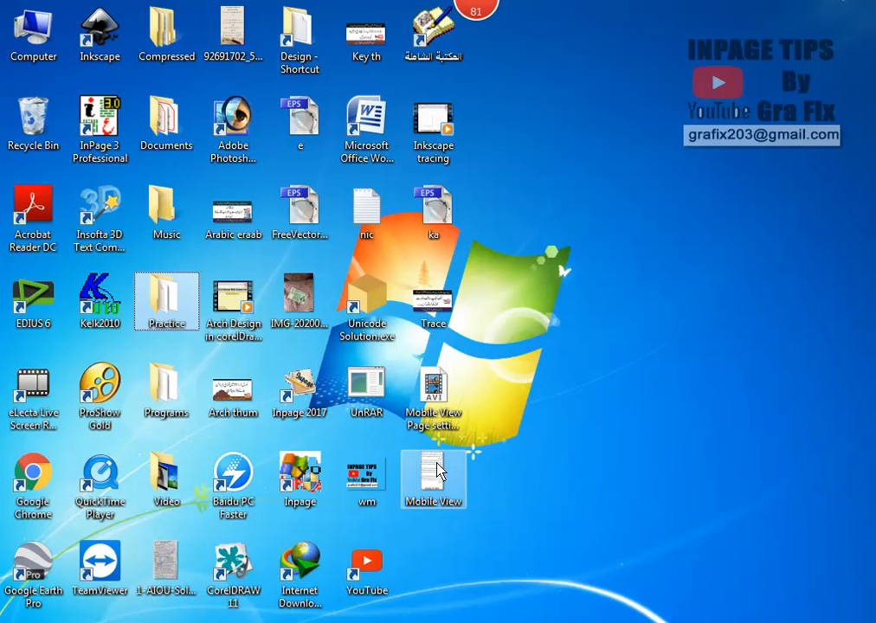
Check the exported Mobile View image file on the Windows desktop
click(433, 474)
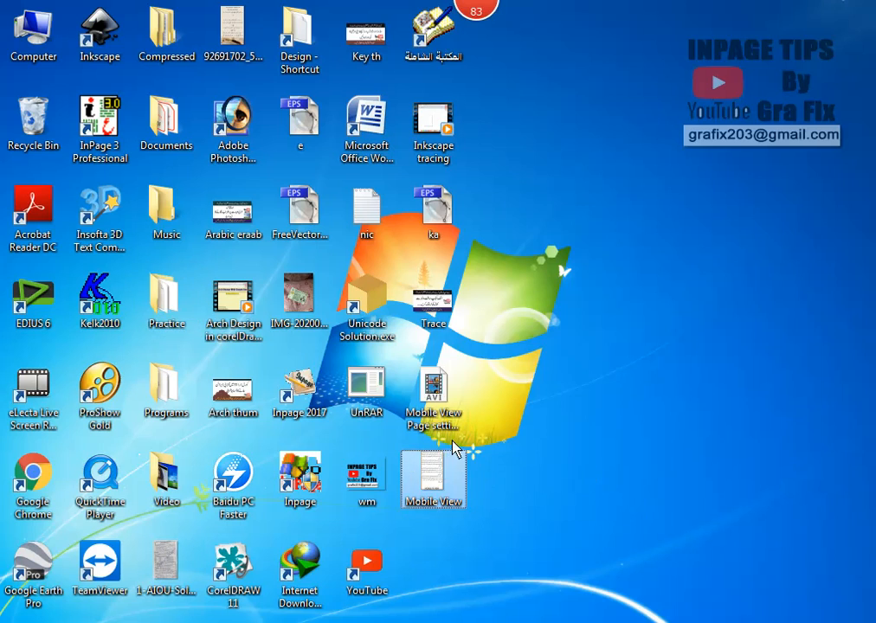
click(471, 452)
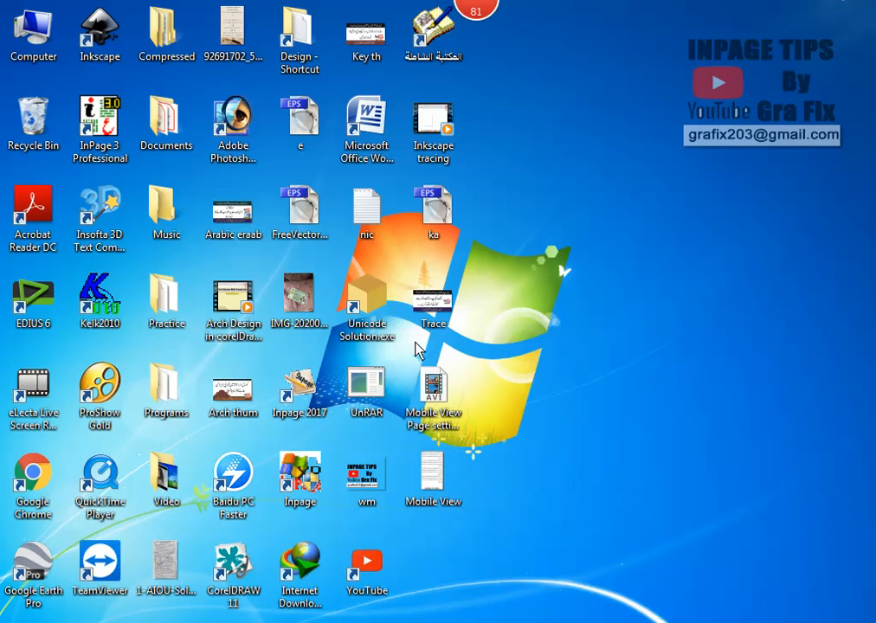